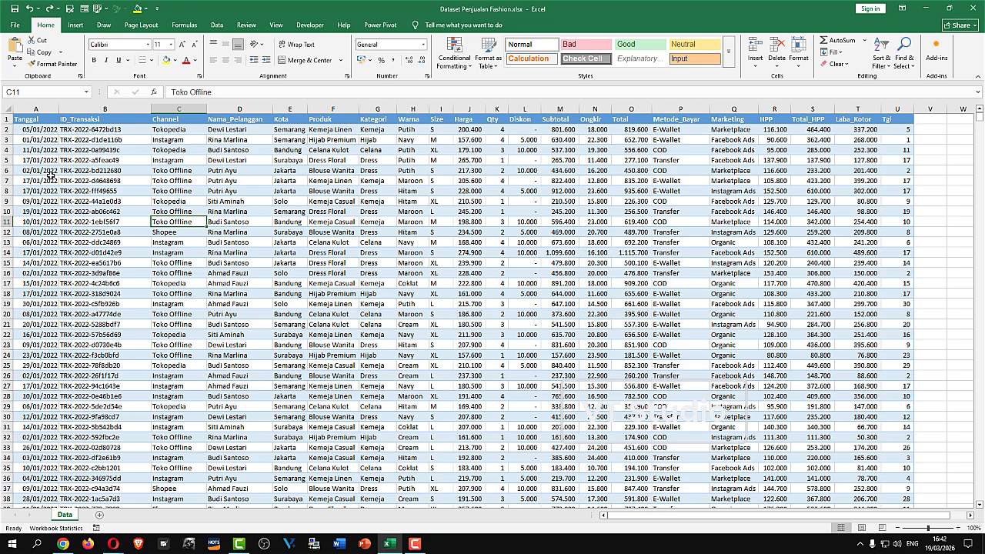
- Check the cell format applied to the dates in the Tanggal column
{"action": "left_click", "coordinate": [40, 130]}
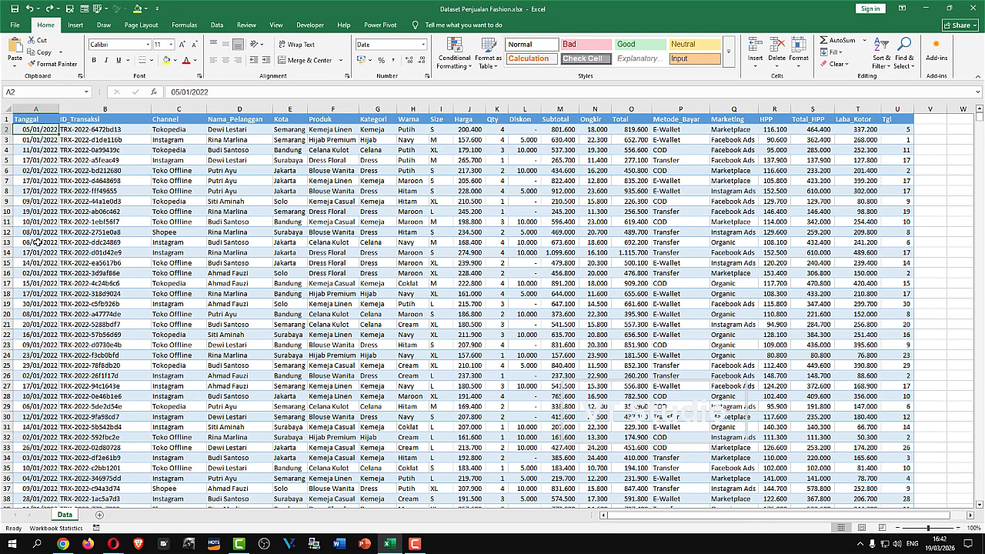
{"action": "left_click", "coordinate": [37, 283], "text": "shift"}
{"action": "right_click", "coordinate": [38, 200]}
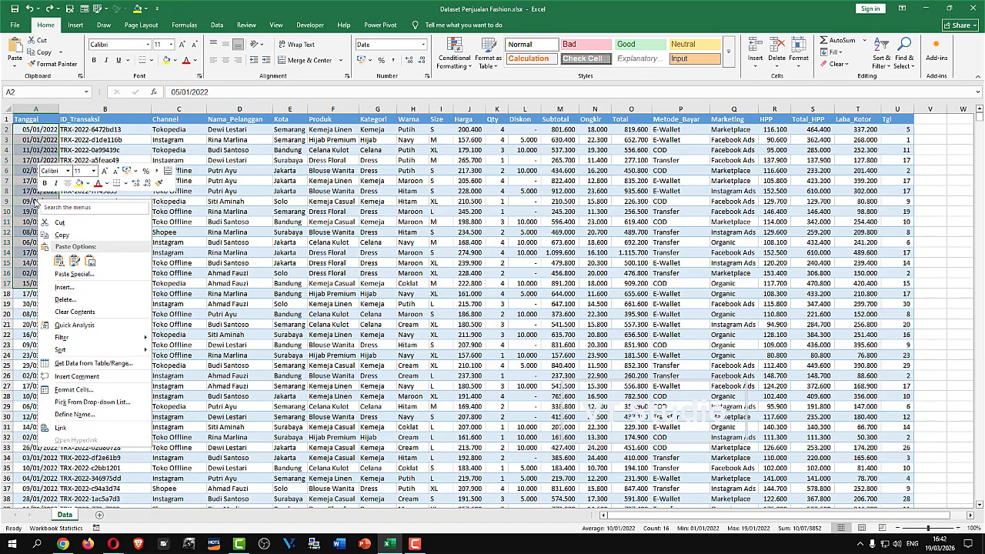
{"action": "left_click", "coordinate": [40, 130]}
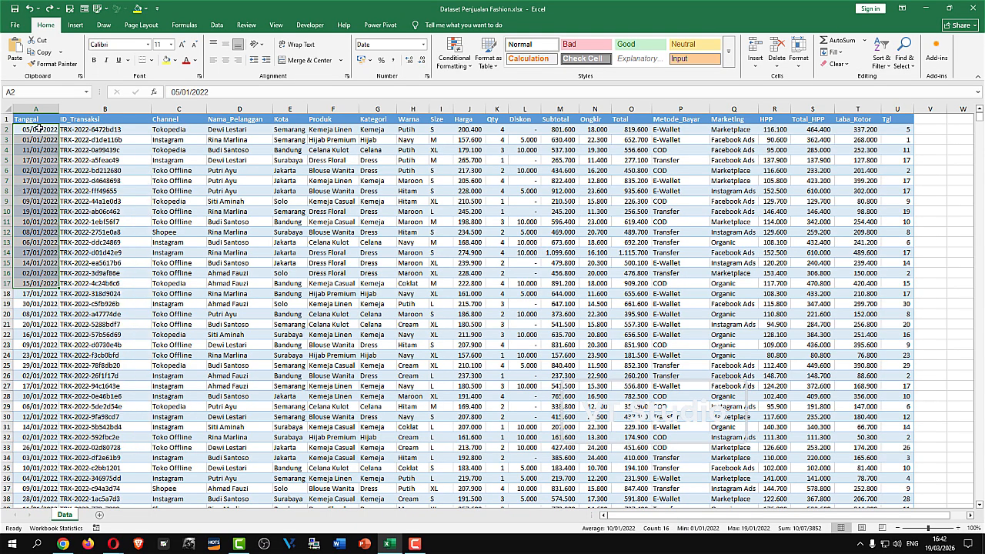
{"action": "left_click", "coordinate": [40, 130]}
{"action": "left_click_drag", "start_coordinate": [39, 141], "coordinate": [35, 317]}
{"action": "right_click", "coordinate": [34, 187]}
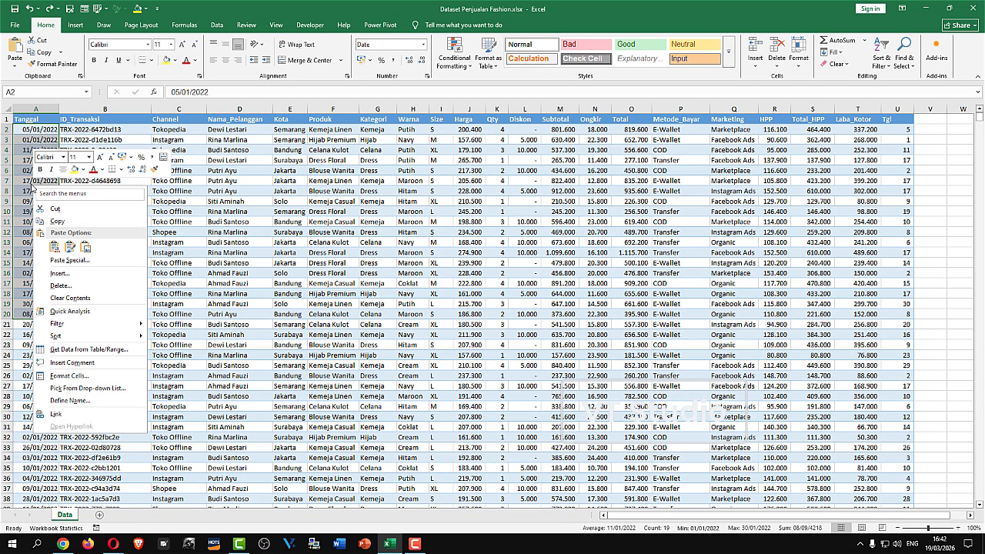
{"action": "left_click", "coordinate": [69, 375]}
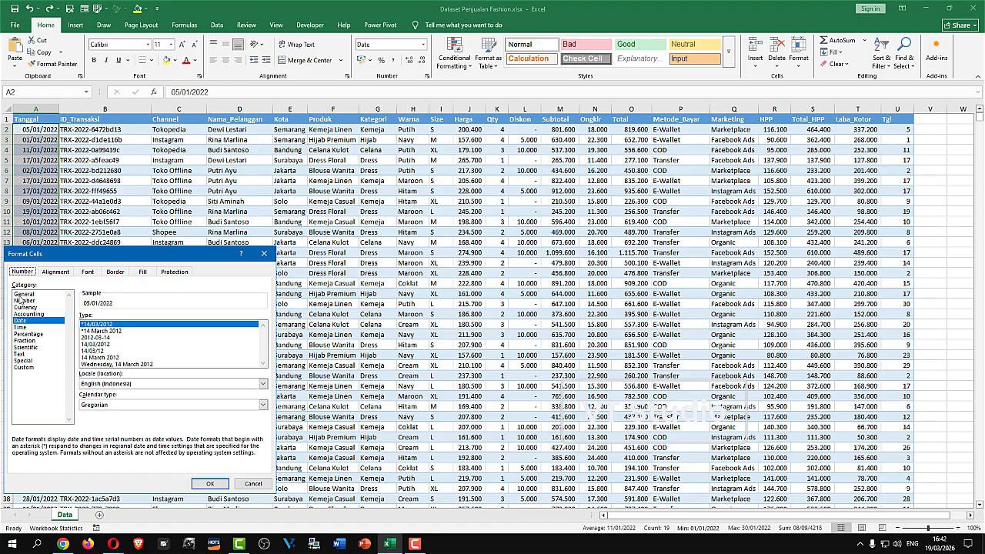
{"action": "left_click", "coordinate": [256, 483]}
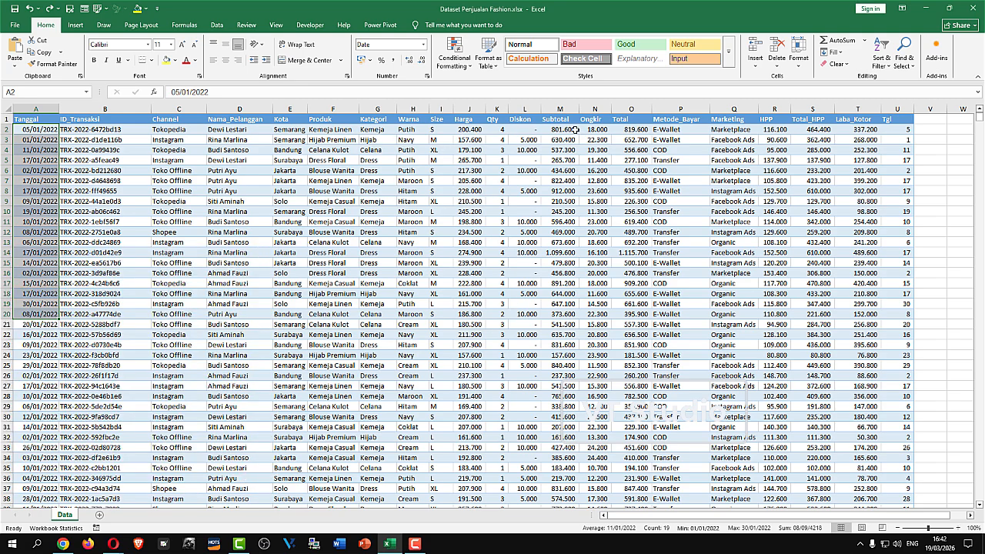
- Format all values in the Harga column as Number with 0 decimal places and a thousands separator
{"action": "left_click", "coordinate": [470, 128]}
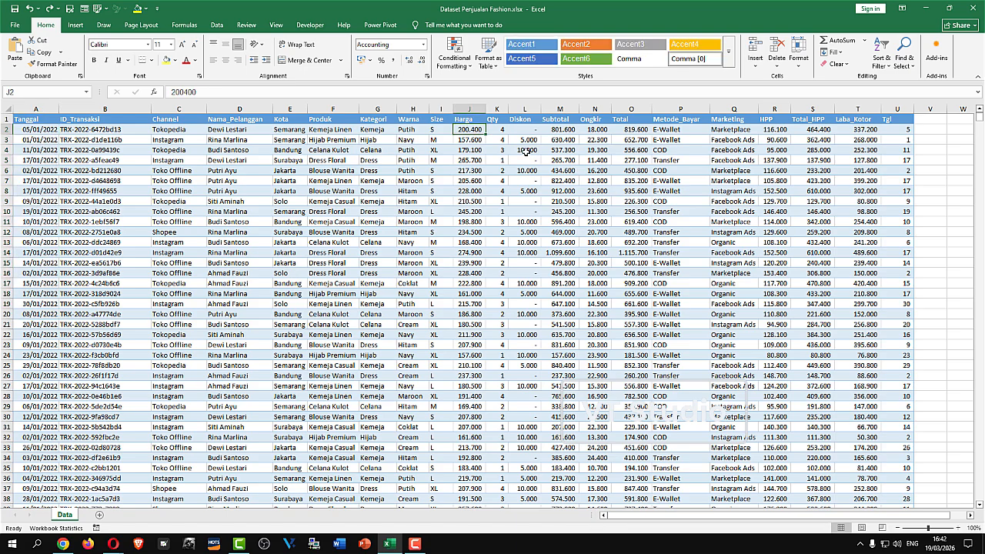
{"action": "key", "text": "ctrl+shift+Down"}
{"action": "right_click", "coordinate": [473, 155]}
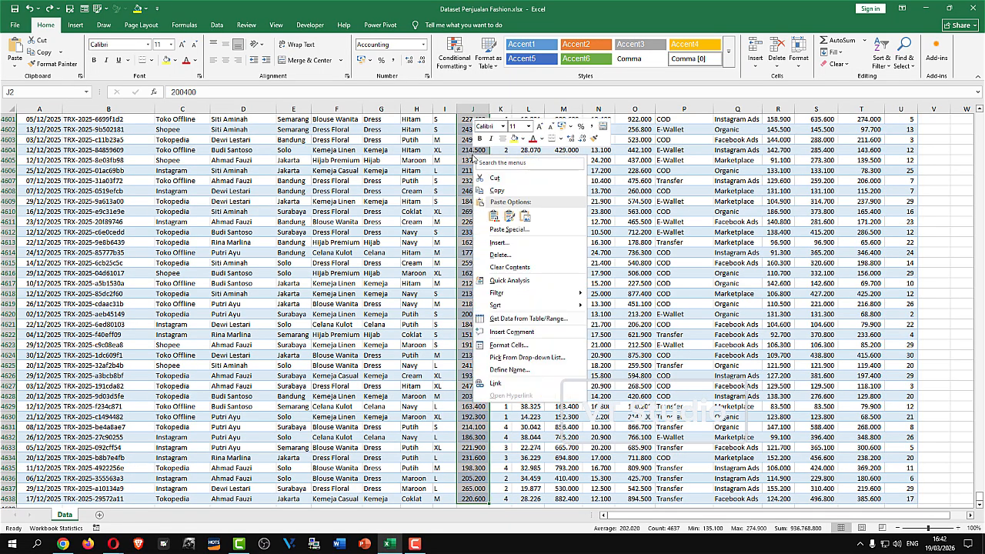
{"action": "left_click", "coordinate": [521, 348]}
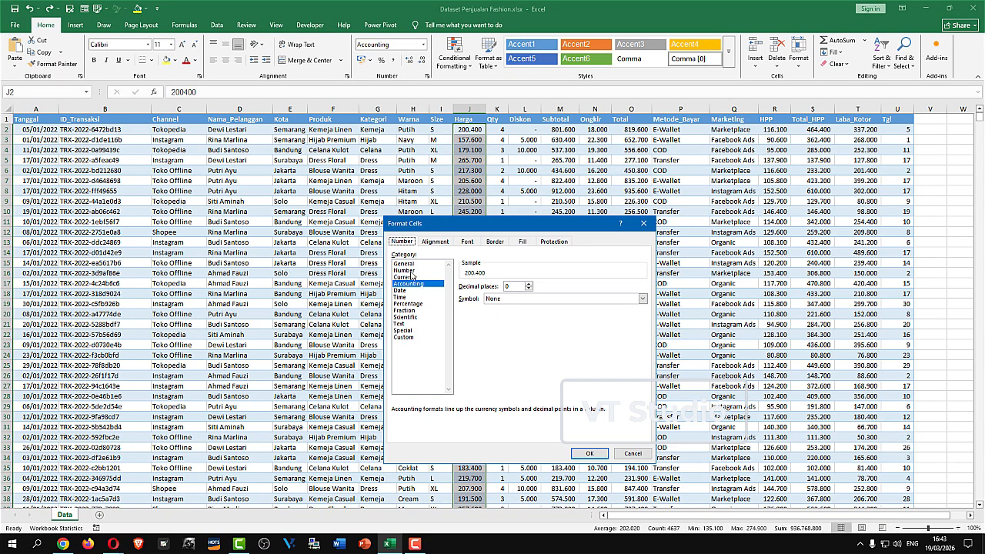
{"action": "left_click", "coordinate": [404, 270]}
{"action": "left_click", "coordinate": [582, 454]}
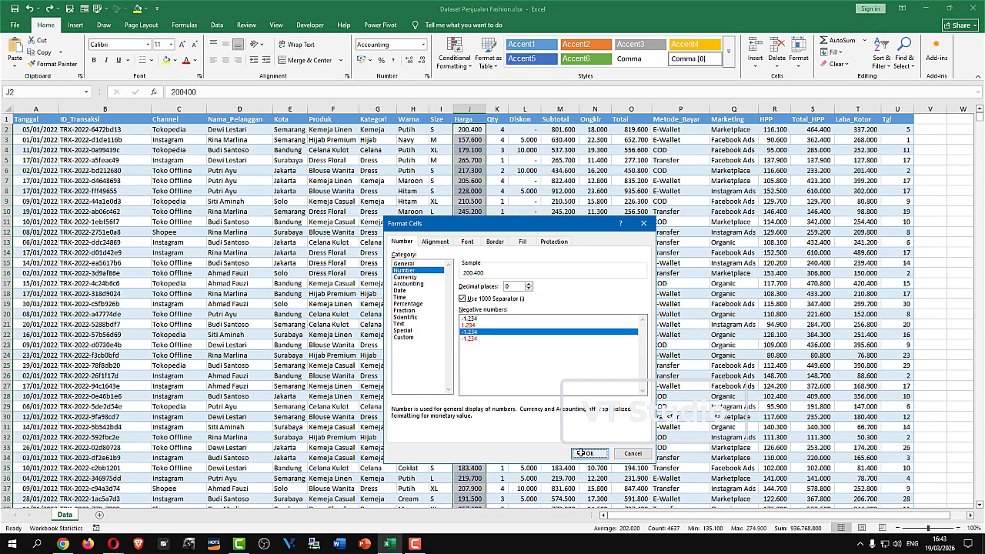
- Format all Diskon, Subtotal, Ongkir and Total values as Number with 0 decimal places and a thousands separator
{"action": "left_click_drag", "start_coordinate": [527, 130], "coordinate": [628, 130]}
{"action": "key", "text": "ctrl+shift+Down"}
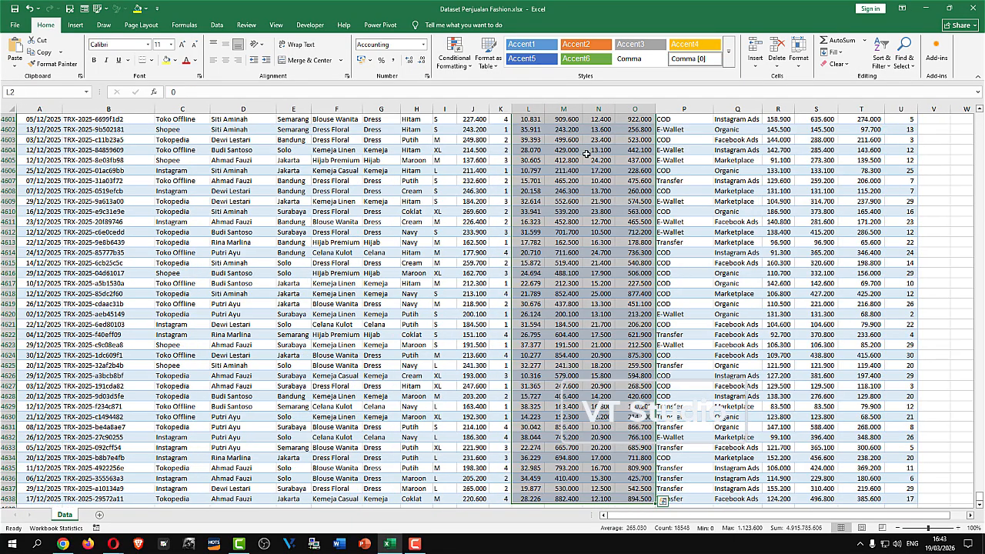
{"action": "right_click", "coordinate": [587, 155]}
{"action": "left_click", "coordinate": [624, 344]}
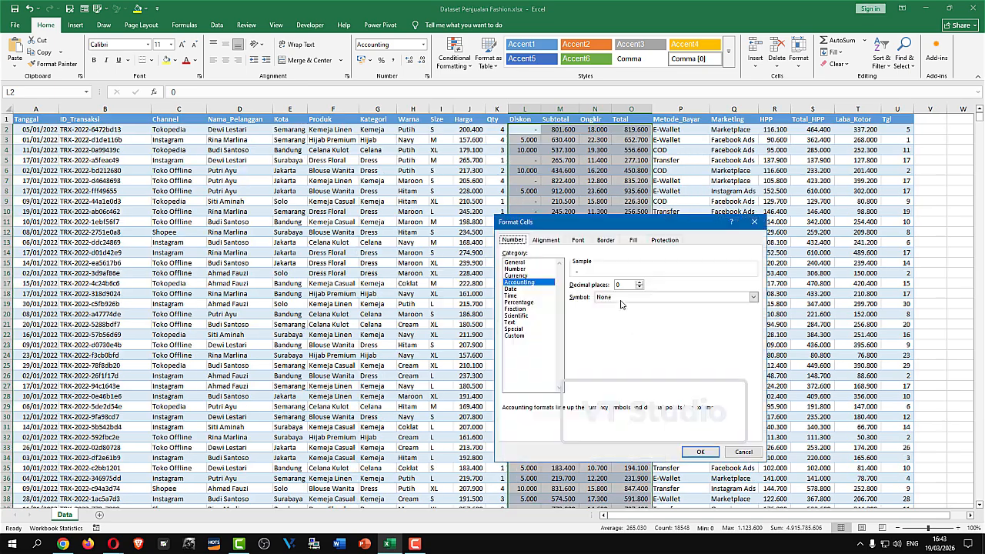
{"action": "left_click", "coordinate": [517, 269]}
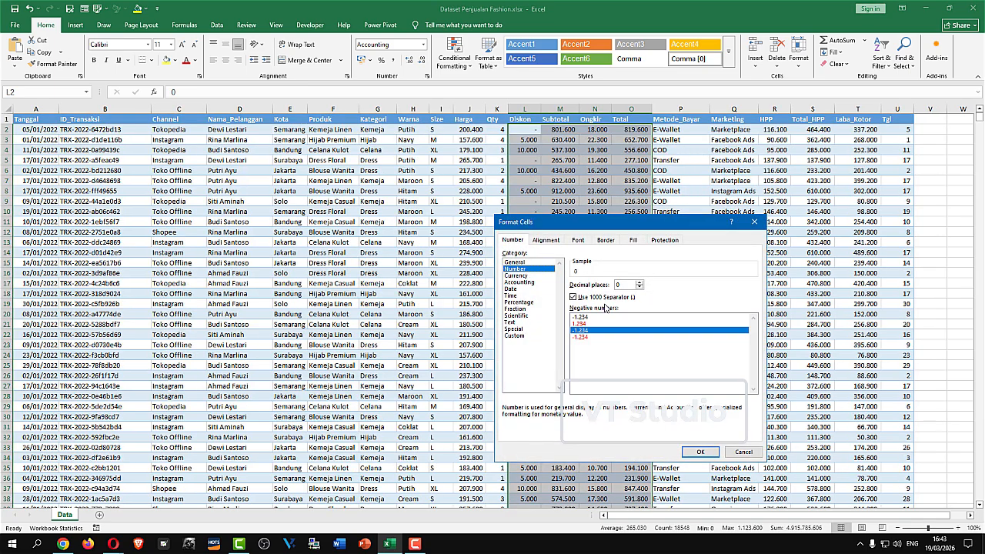
{"action": "left_click", "coordinate": [700, 452]}
- Format all values in the HPP, Total_HPP and Laba_Kotor columns as Number
{"action": "left_click_drag", "start_coordinate": [774, 130], "coordinate": [847, 132]}
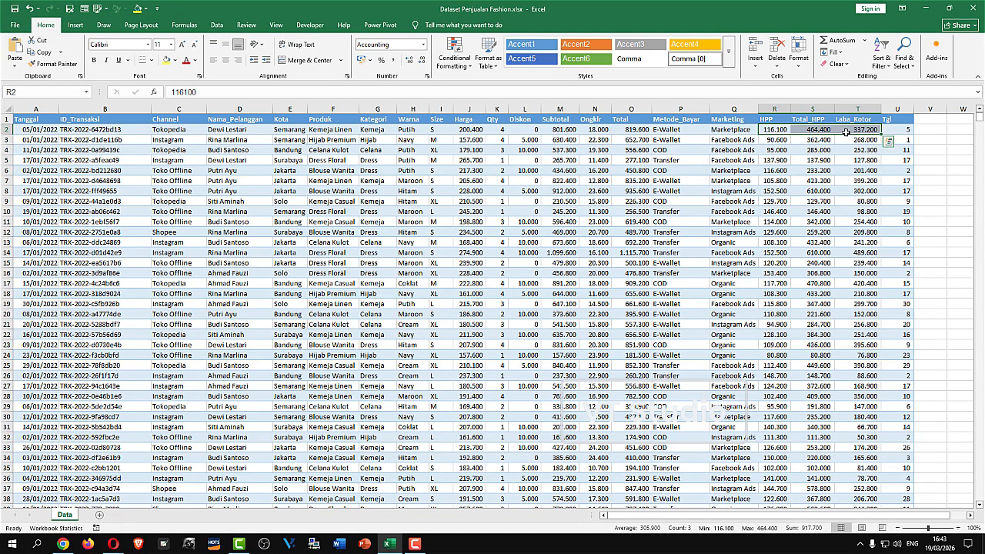
{"action": "key", "text": "ctrl+shift+Down"}
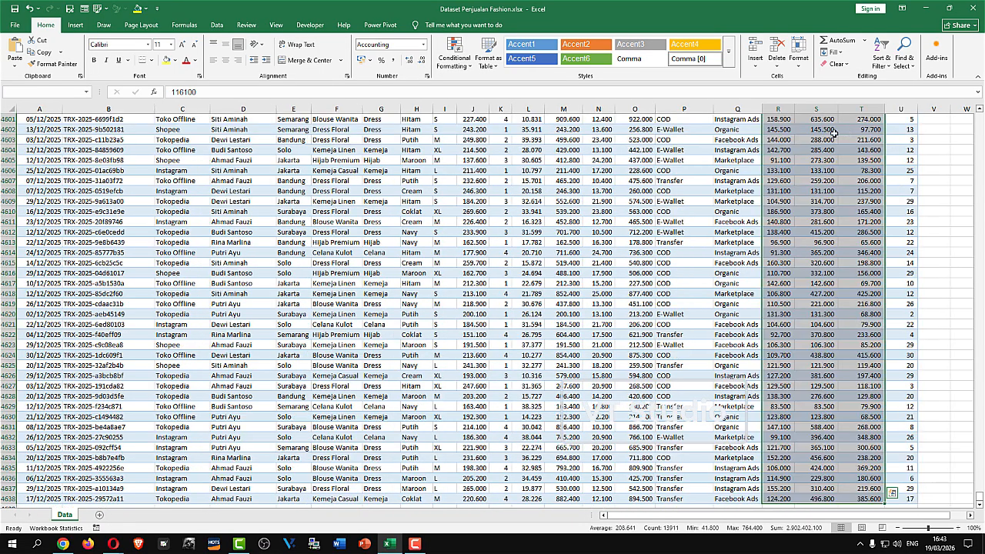
{"action": "right_click", "coordinate": [785, 150]}
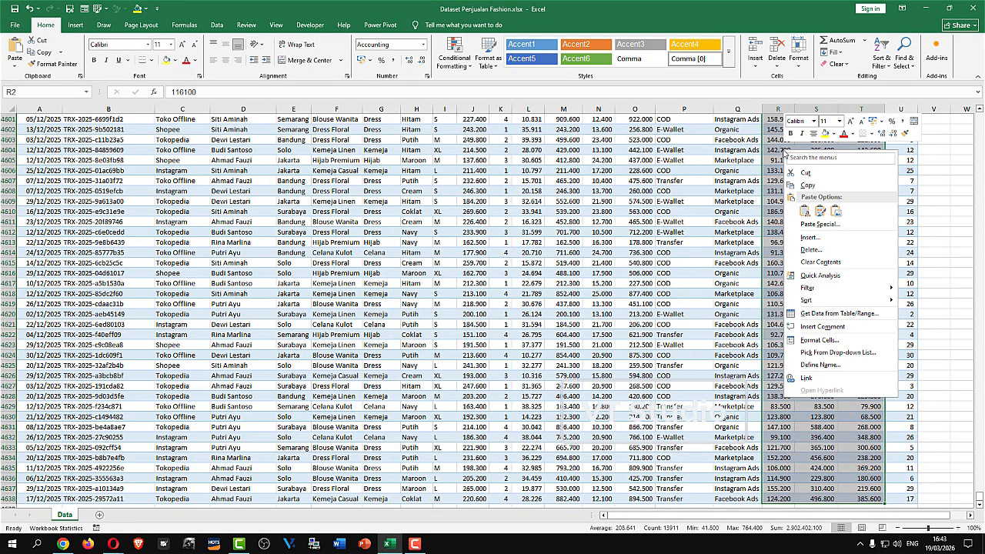
{"action": "left_click", "coordinate": [825, 342]}
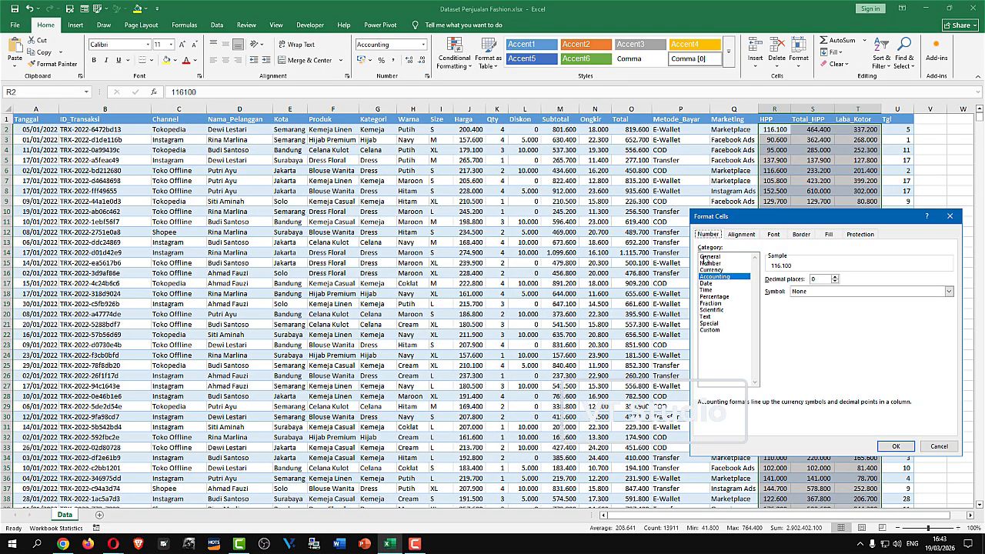
{"action": "left_click", "coordinate": [708, 264]}
{"action": "left_click", "coordinate": [898, 446]}
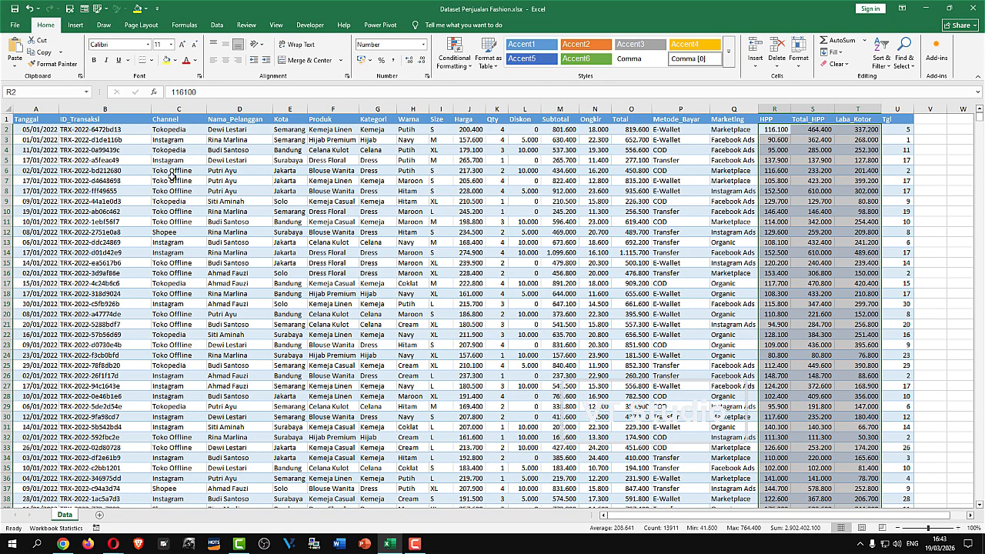
{"action": "left_click", "coordinate": [89, 181]}
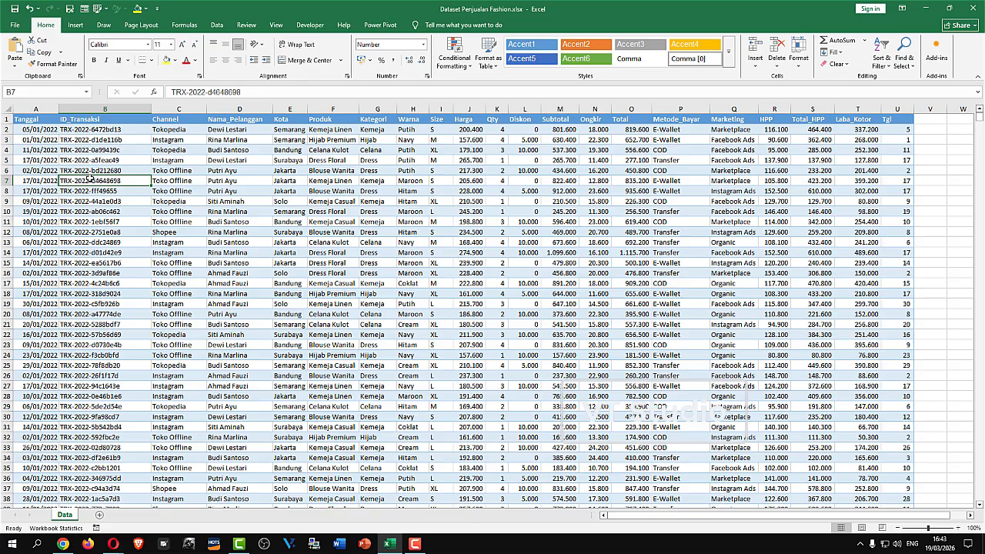
- Add a new worksheet after the Data sheet and name it Pivot
{"action": "left_click", "coordinate": [29, 130]}
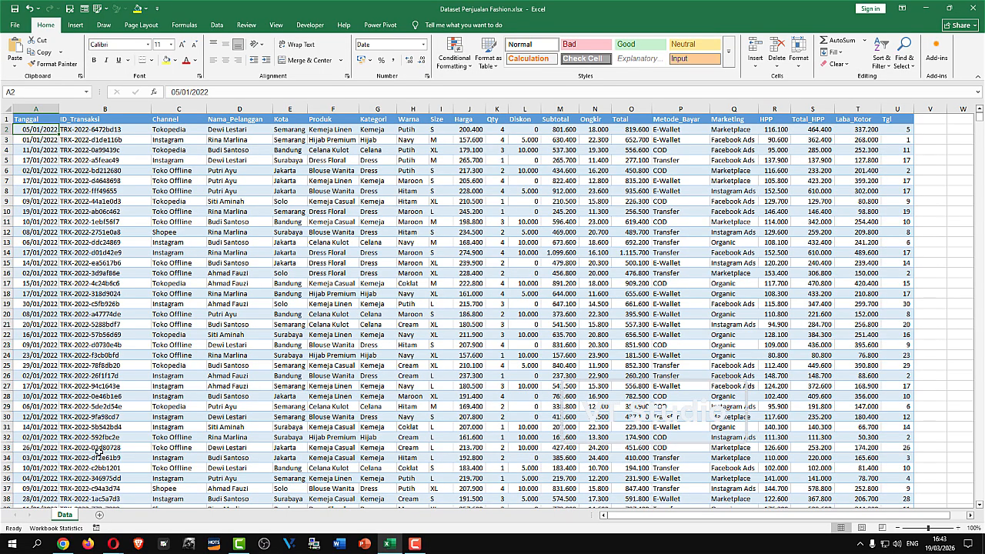
{"action": "left_click", "coordinate": [97, 515]}
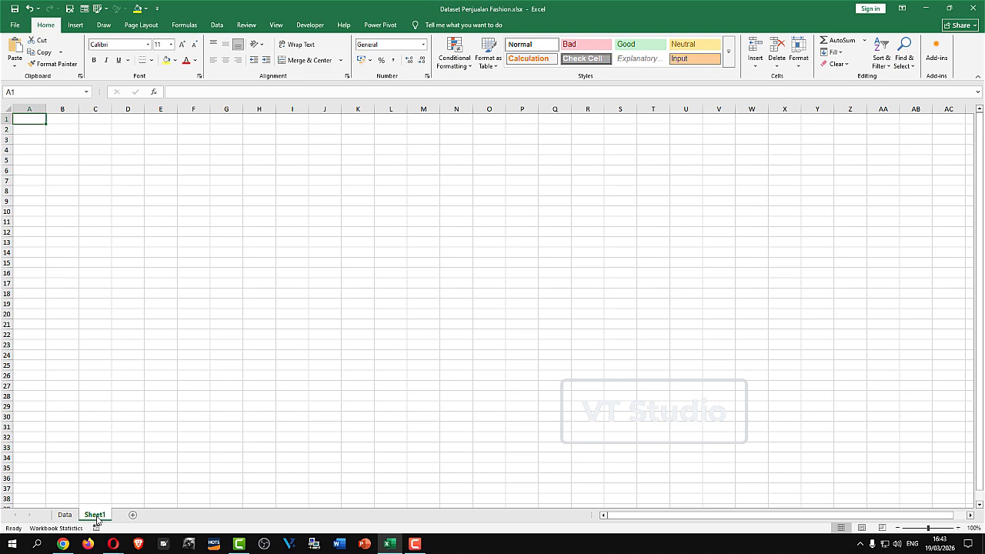
{"action": "double_click", "coordinate": [96, 516]}
{"action": "type", "text": "P"}
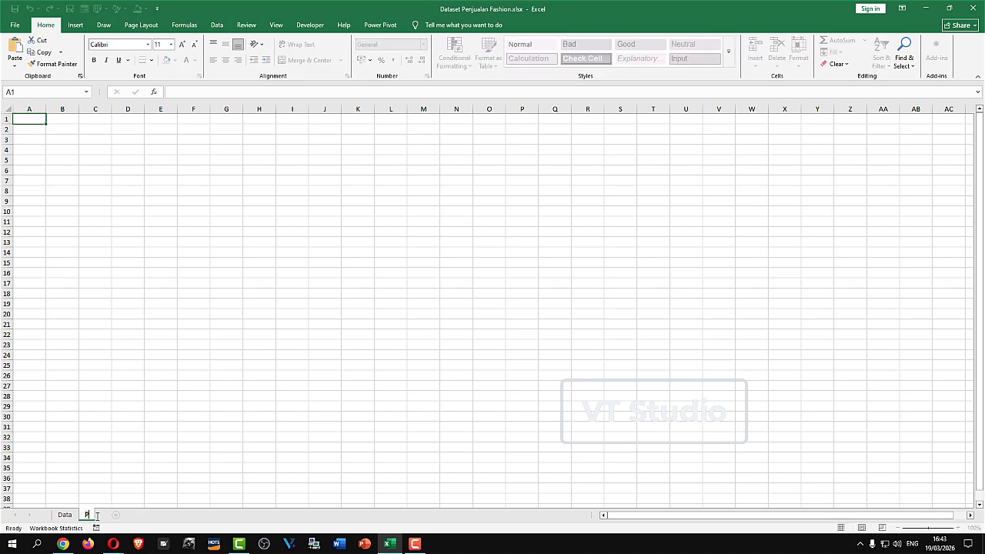
{"action": "type", "text": "ivot"}
{"action": "key", "text": "Return"}
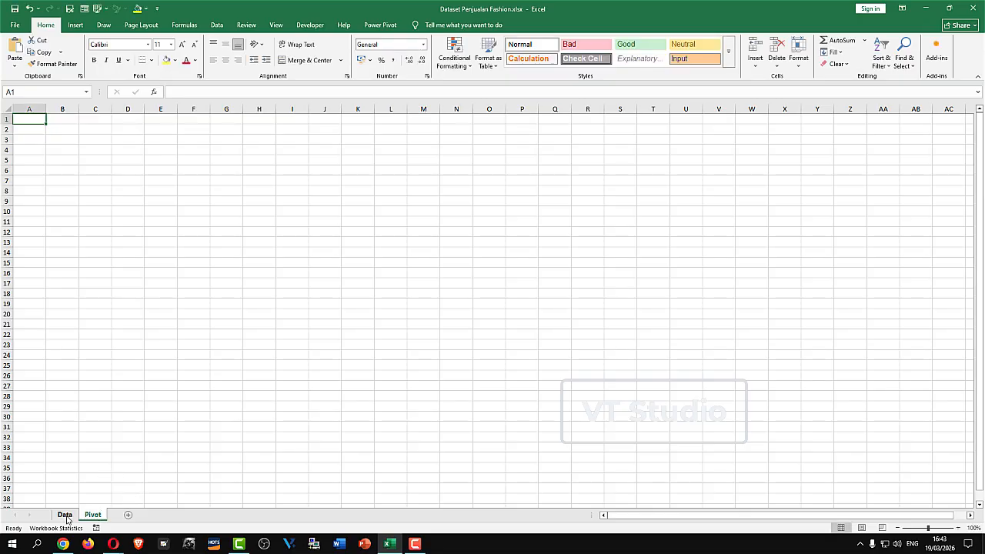
- Convert the Data sheet's full range A1:U4638 into a table with headers and hide its filter buttons
{"action": "left_click", "coordinate": [65, 515]}
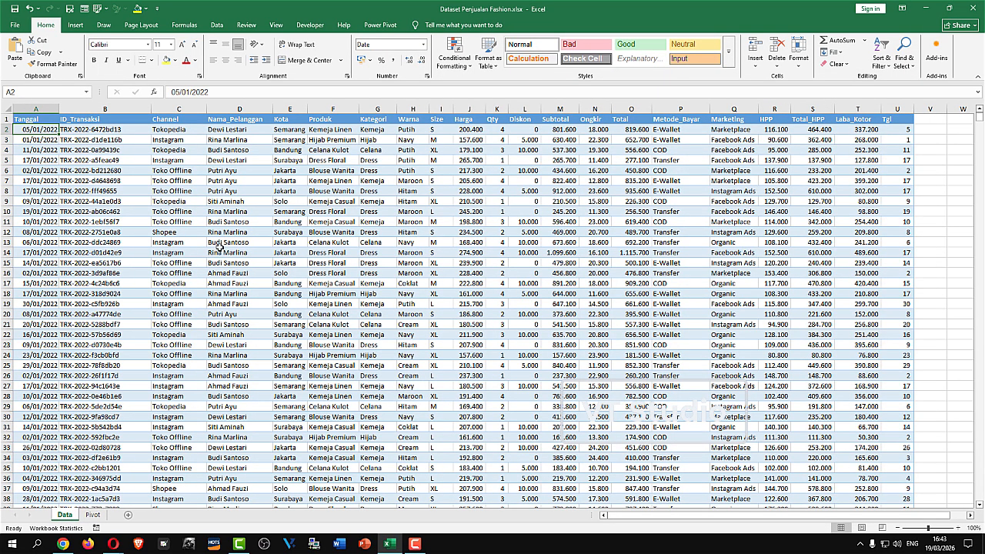
{"action": "left_click", "coordinate": [37, 162]}
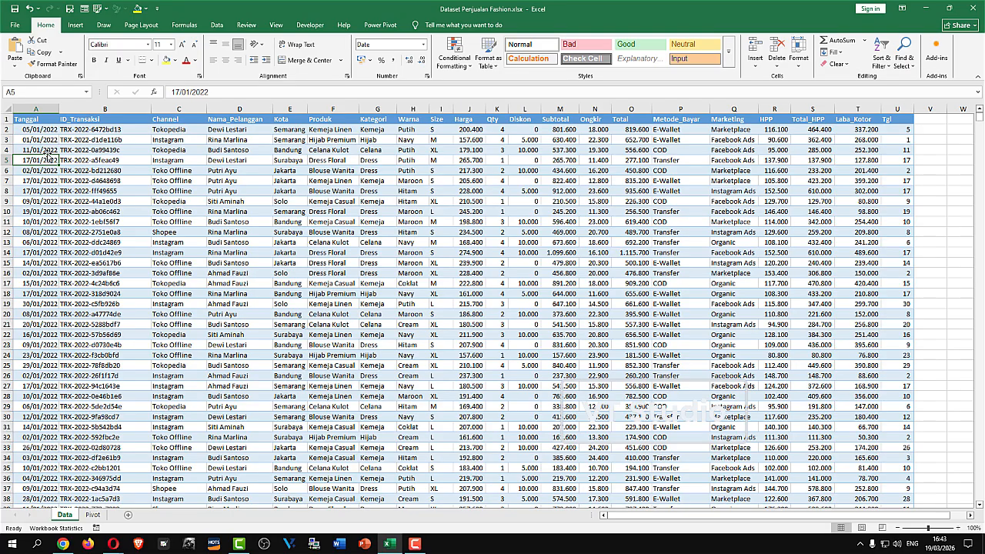
{"action": "left_click", "coordinate": [106, 200]}
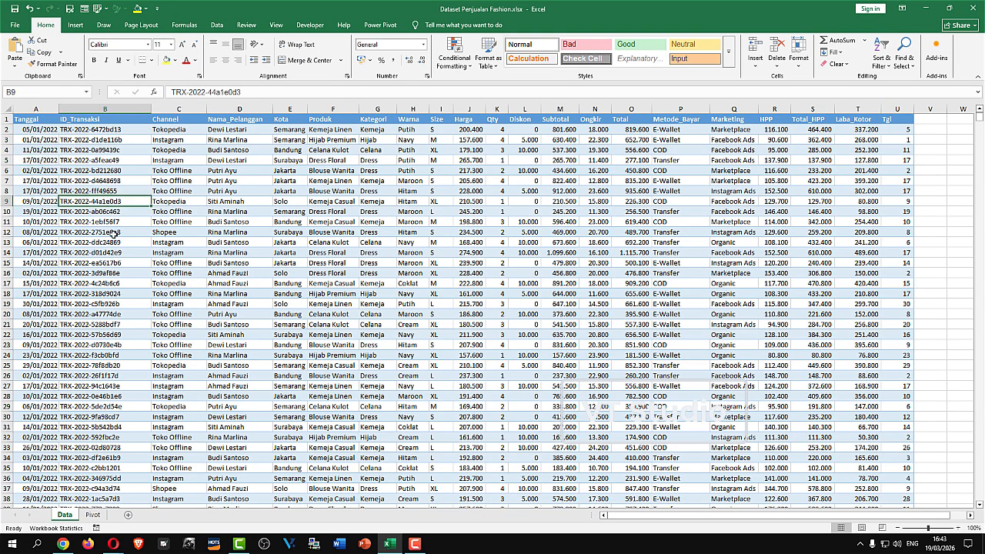
{"action": "key", "text": "ctrl+a"}
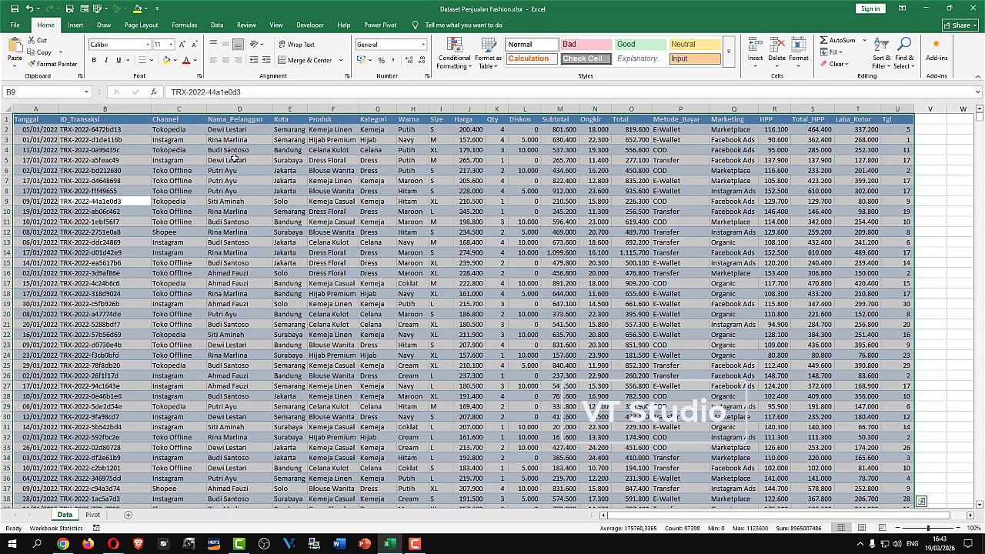
{"action": "left_click", "coordinate": [76, 25]}
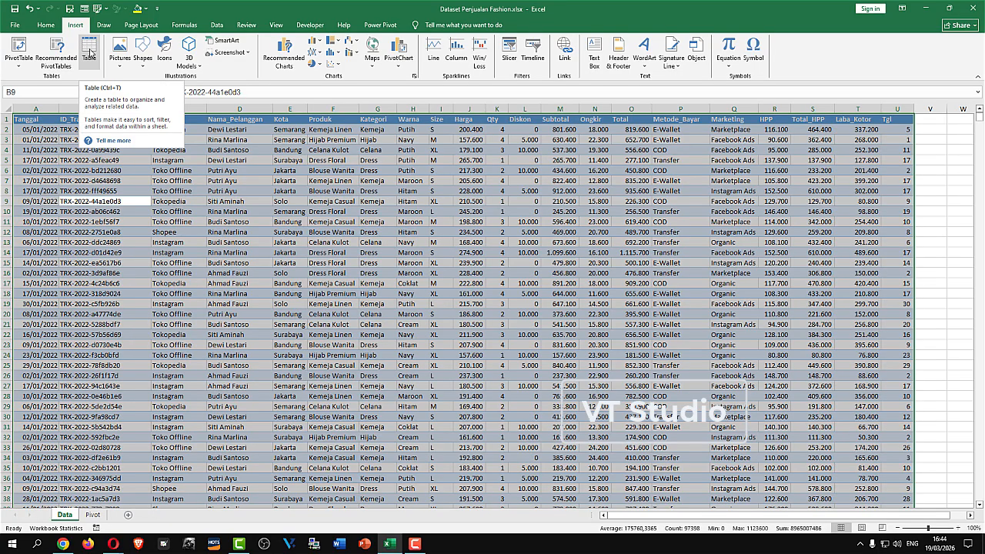
{"action": "left_click", "coordinate": [90, 52]}
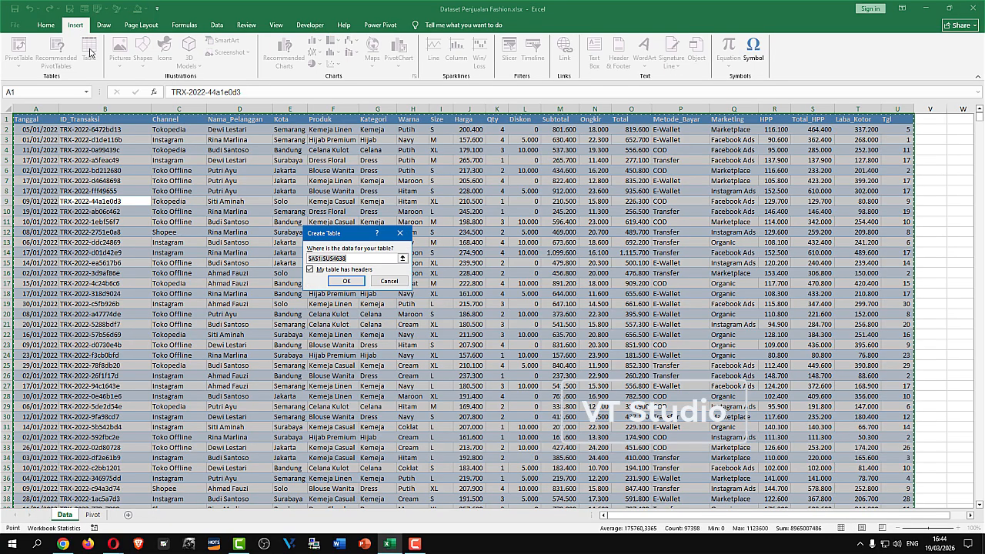
{"action": "left_click", "coordinate": [315, 269]}
{"action": "left_click", "coordinate": [314, 270]}
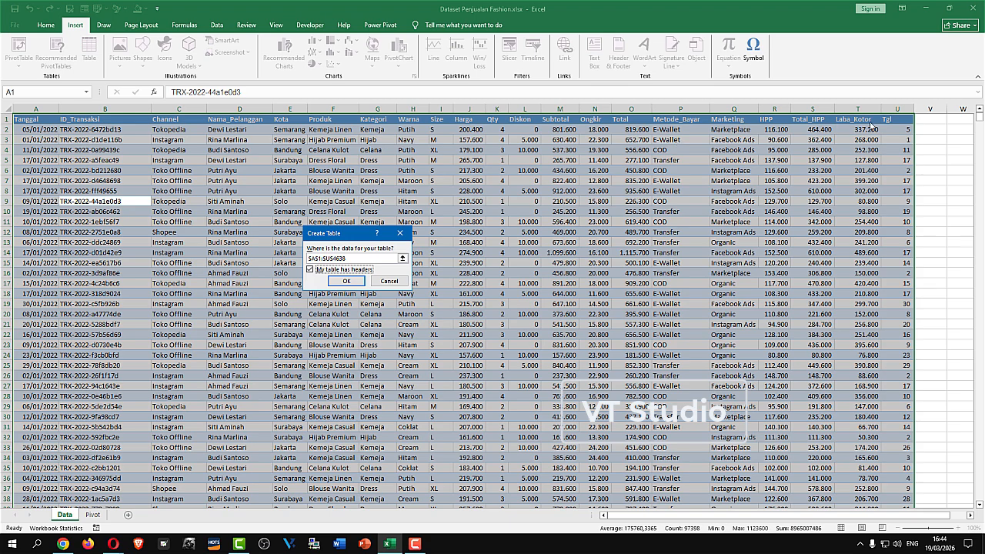
{"action": "left_click", "coordinate": [346, 281]}
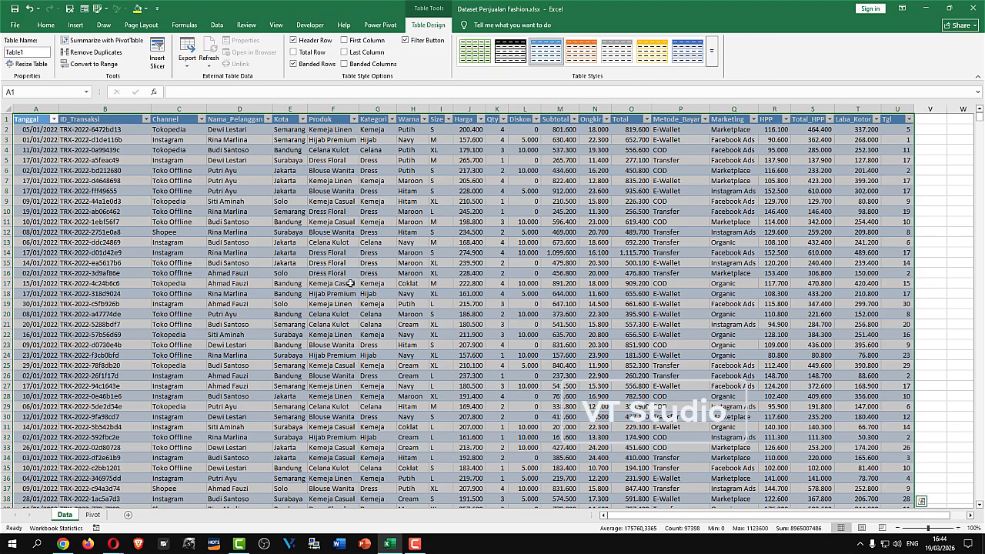
{"action": "left_click", "coordinate": [403, 42]}
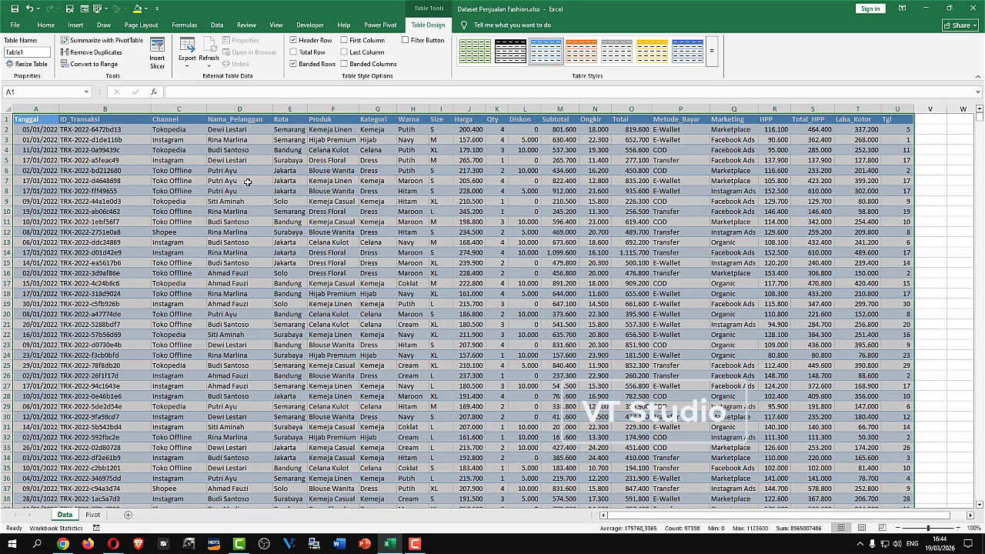
{"action": "left_click", "coordinate": [248, 182]}
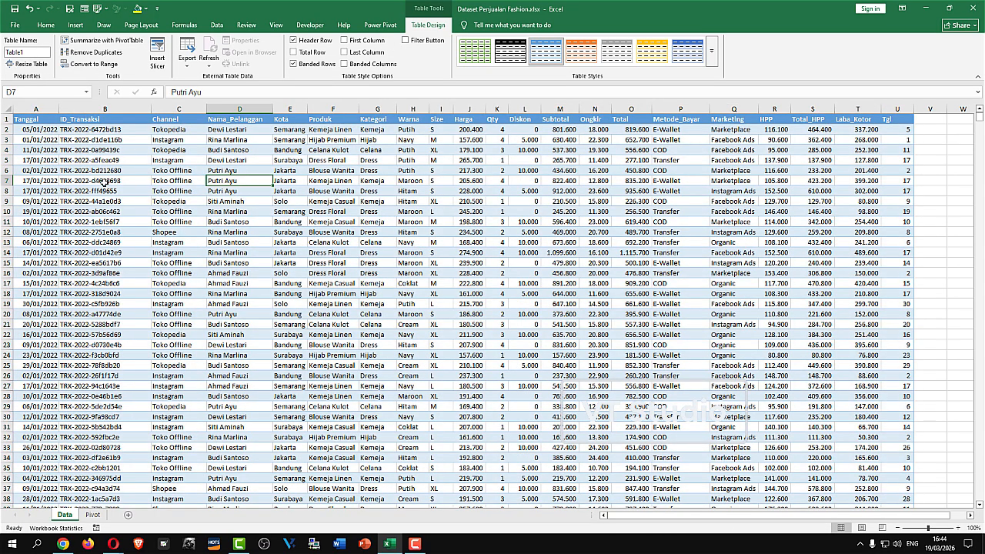
{"action": "left_click", "coordinate": [186, 191]}
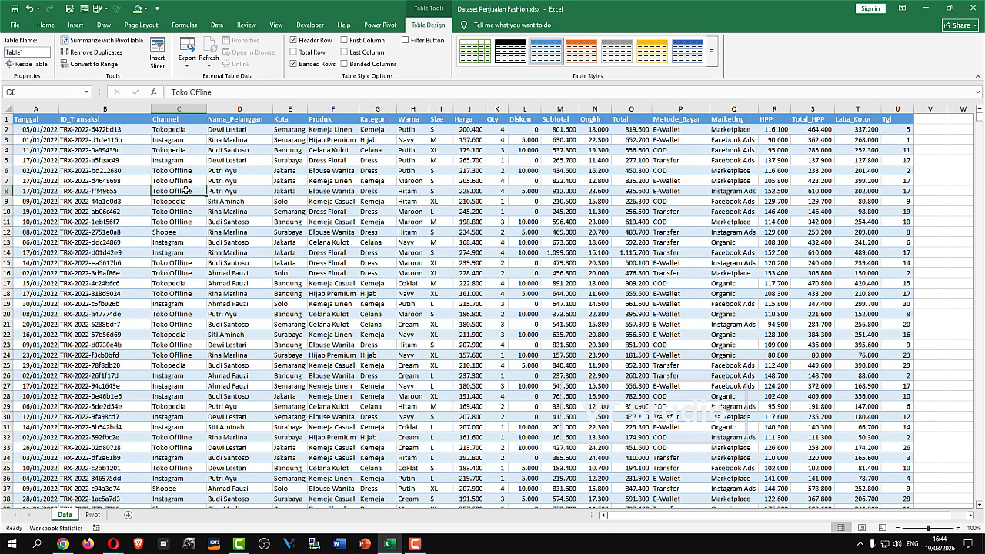
{"action": "left_click", "coordinate": [75, 27]}
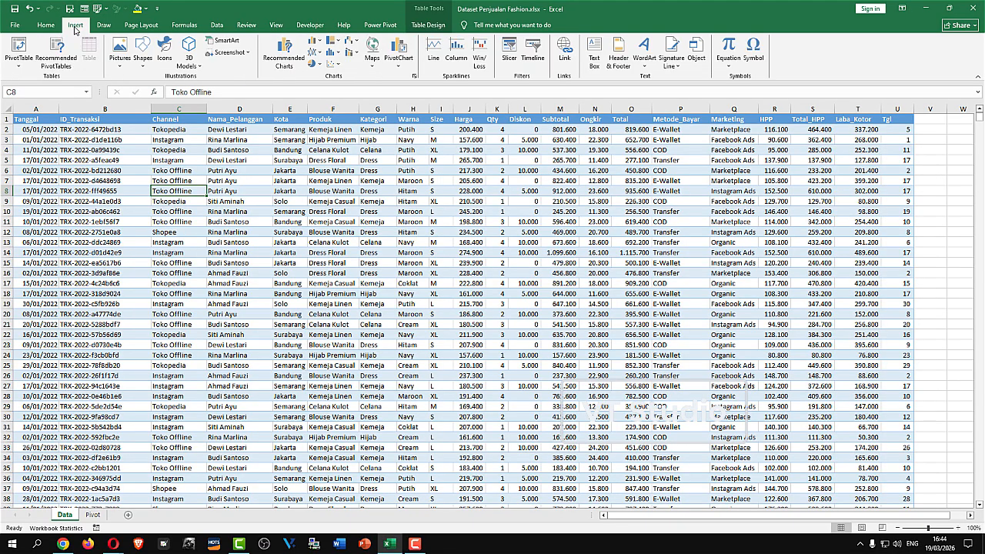
{"action": "left_click", "coordinate": [18, 49]}
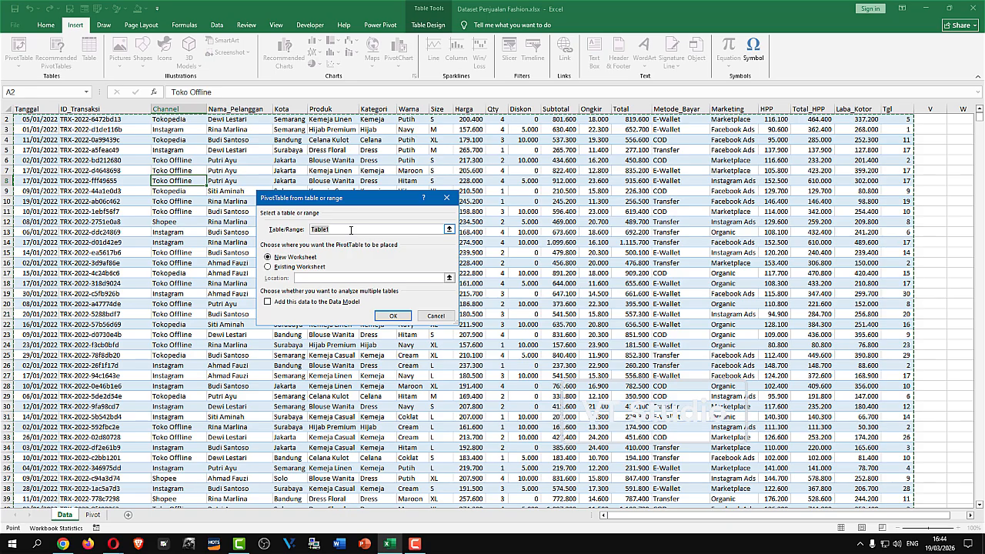
{"action": "left_click", "coordinate": [446, 198]}
{"action": "left_click", "coordinate": [428, 24]}
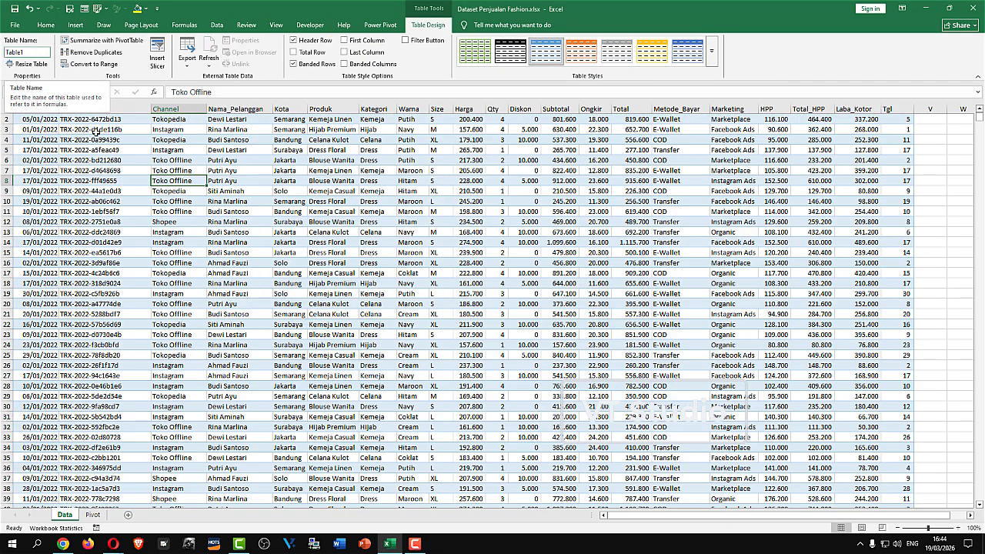
- Insert a PivotTable based on Table1 into the existing Pivot worksheet at cell B5
{"action": "left_click", "coordinate": [130, 178]}
{"action": "left_click", "coordinate": [76, 24]}
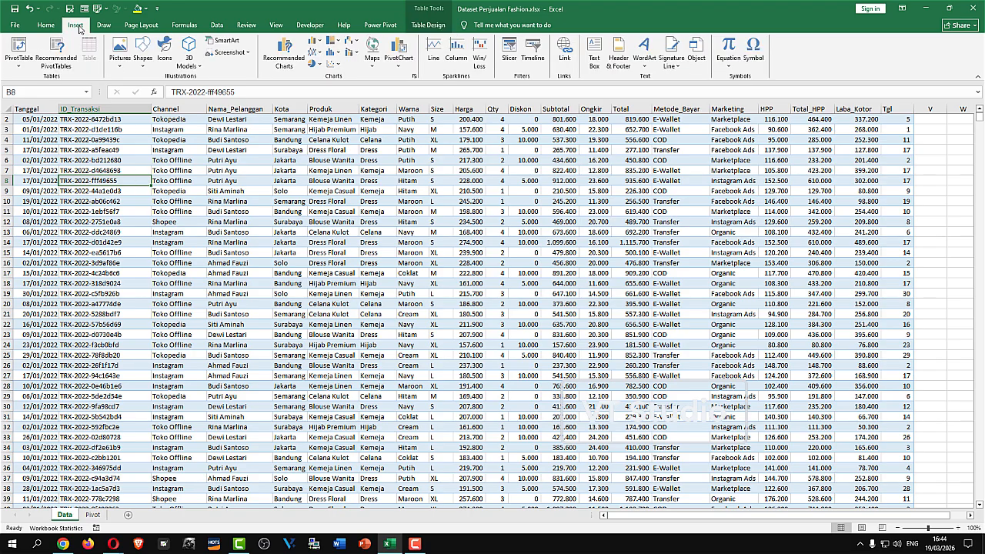
{"action": "left_click", "coordinate": [18, 48]}
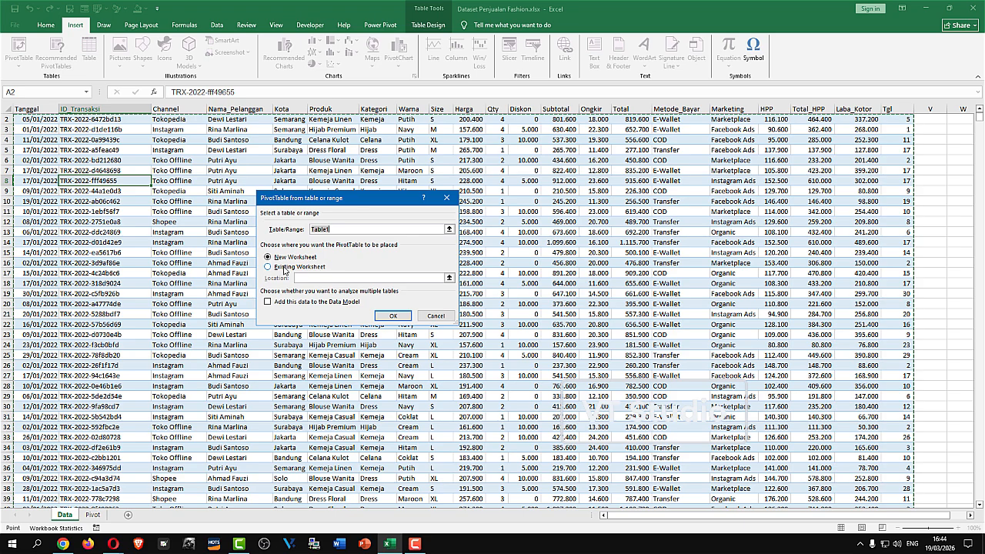
{"action": "left_click", "coordinate": [289, 267]}
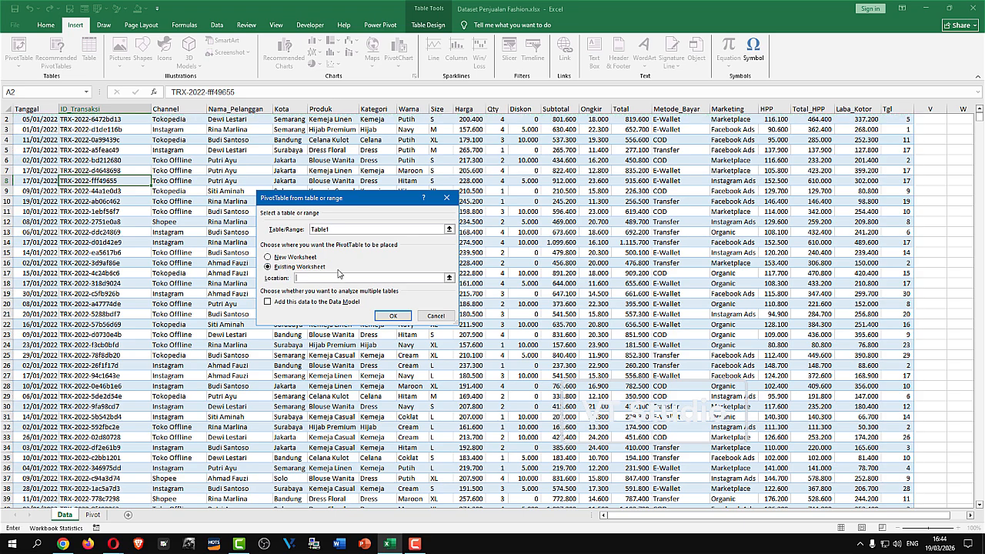
{"action": "left_click", "coordinate": [97, 515]}
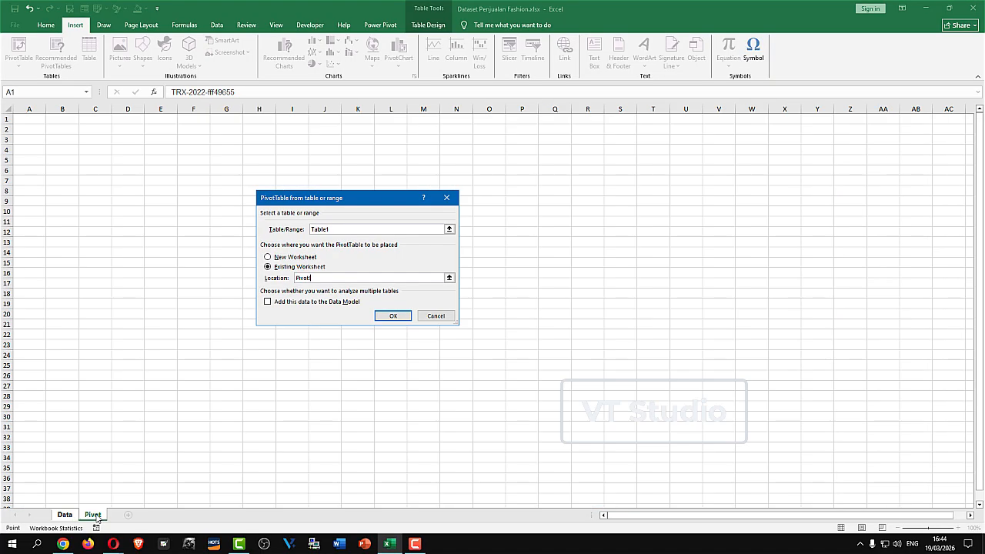
{"action": "left_click", "coordinate": [66, 159]}
{"action": "left_click", "coordinate": [392, 316]}
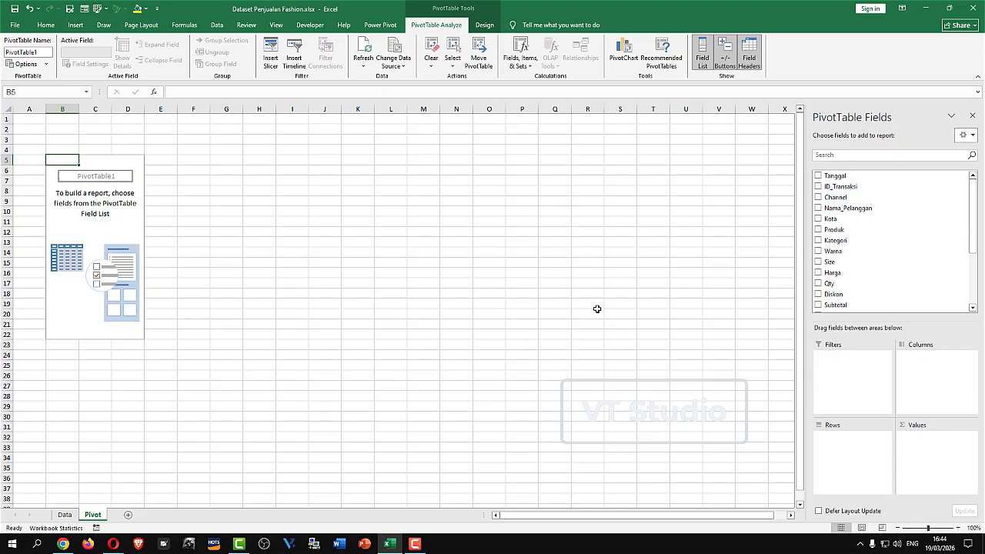
- Add Tanggal to the PivotTable rows and remove its Years, Months and Tanggal levels, keeping only Quarters (Tanggal)
{"action": "left_click_drag", "start_coordinate": [847, 177], "coordinate": [842, 439]}
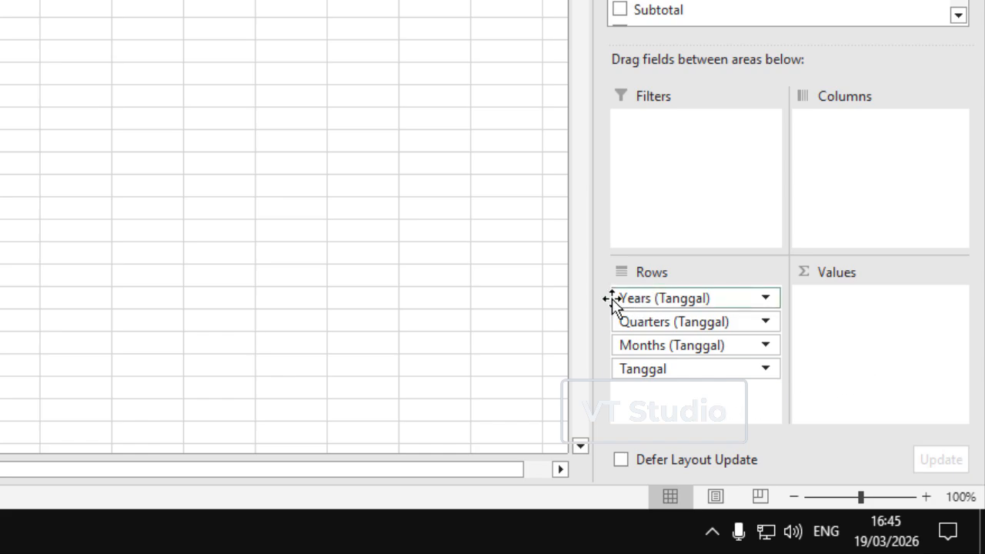
{"action": "left_click", "coordinate": [653, 300]}
{"action": "left_click_drag", "start_coordinate": [653, 300], "coordinate": [492, 301]}
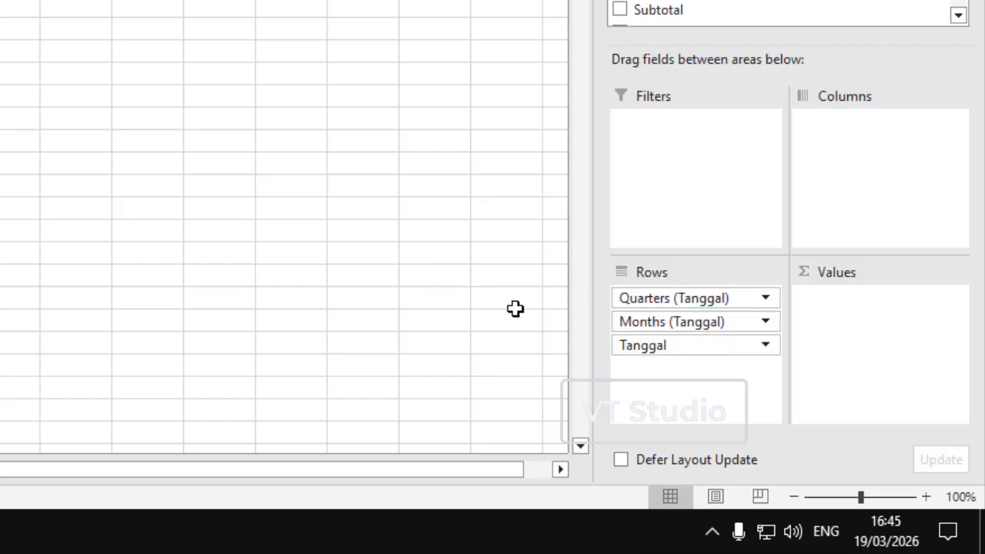
{"action": "left_click_drag", "start_coordinate": [670, 324], "coordinate": [411, 301]}
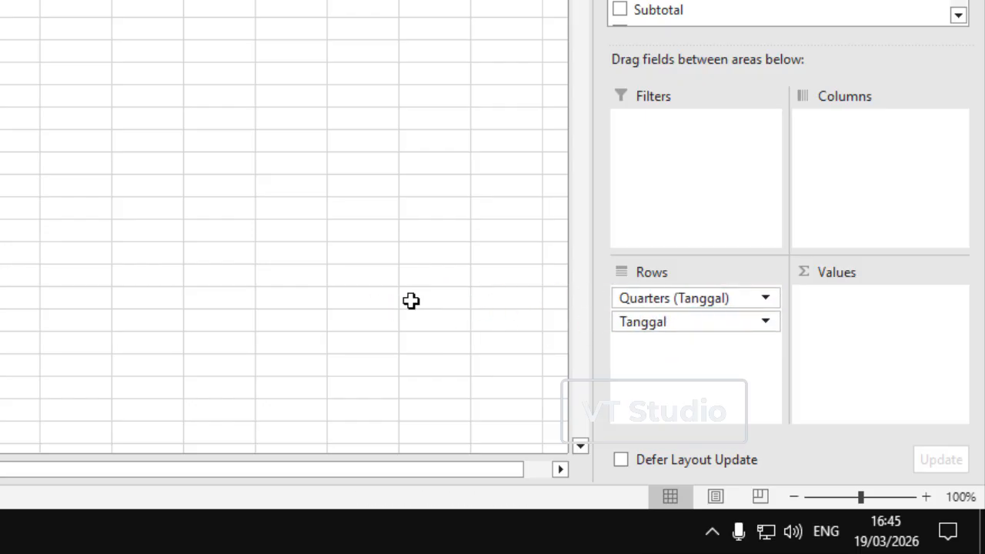
{"action": "left_click", "coordinate": [654, 323]}
{"action": "left_click_drag", "start_coordinate": [654, 321], "coordinate": [466, 312]}
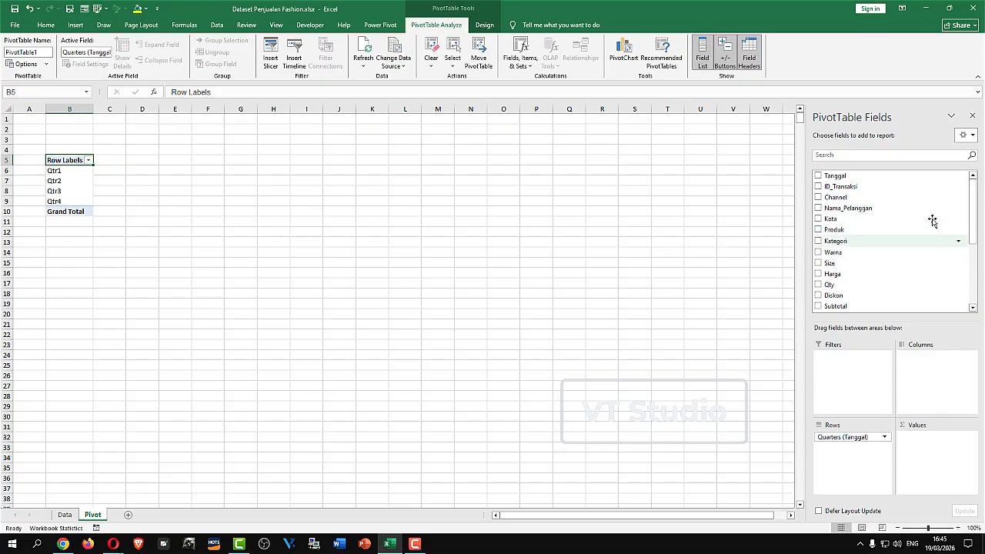
- Add the Total field to the PivotTable values
{"action": "left_click", "coordinate": [972, 196]}
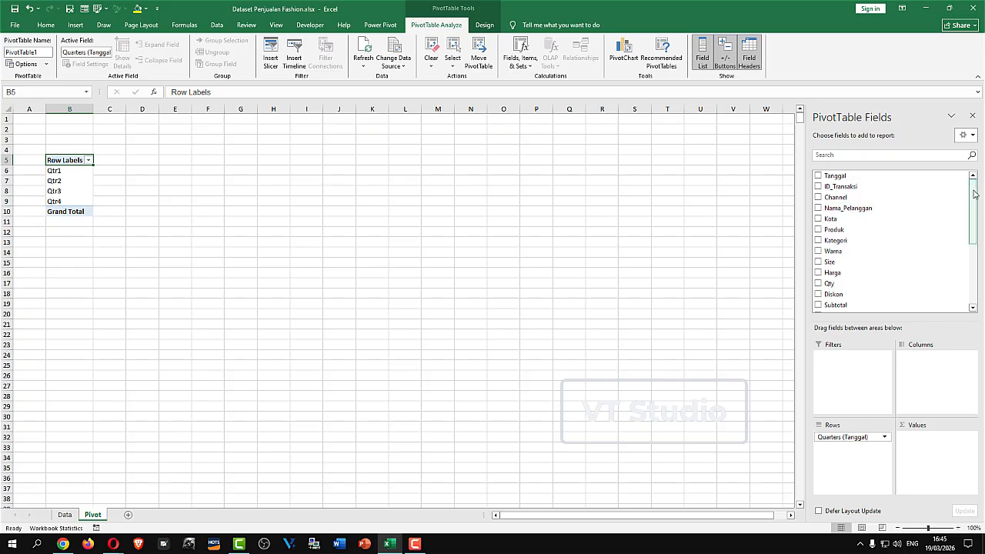
{"action": "left_click_drag", "start_coordinate": [974, 194], "coordinate": [974, 235]}
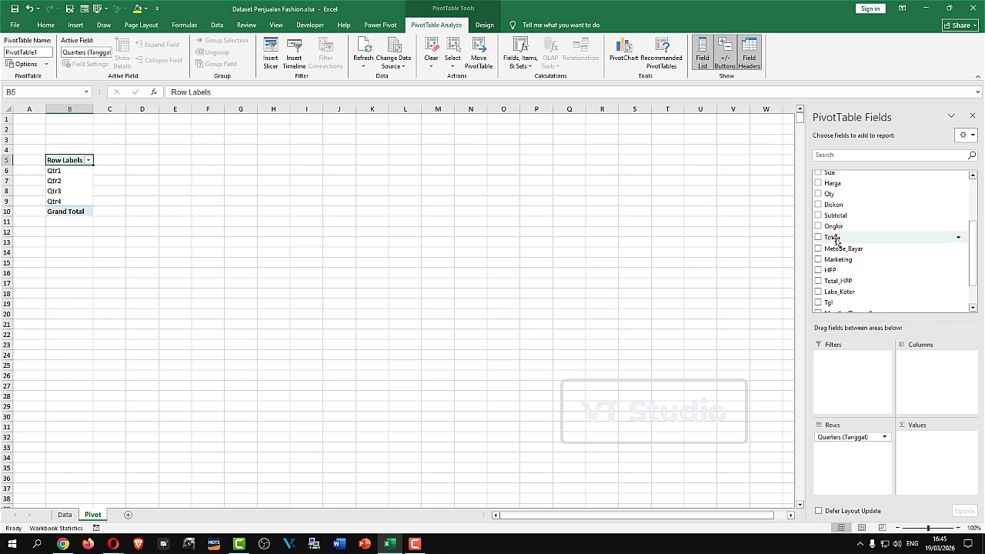
{"action": "left_click_drag", "start_coordinate": [837, 239], "coordinate": [939, 455]}
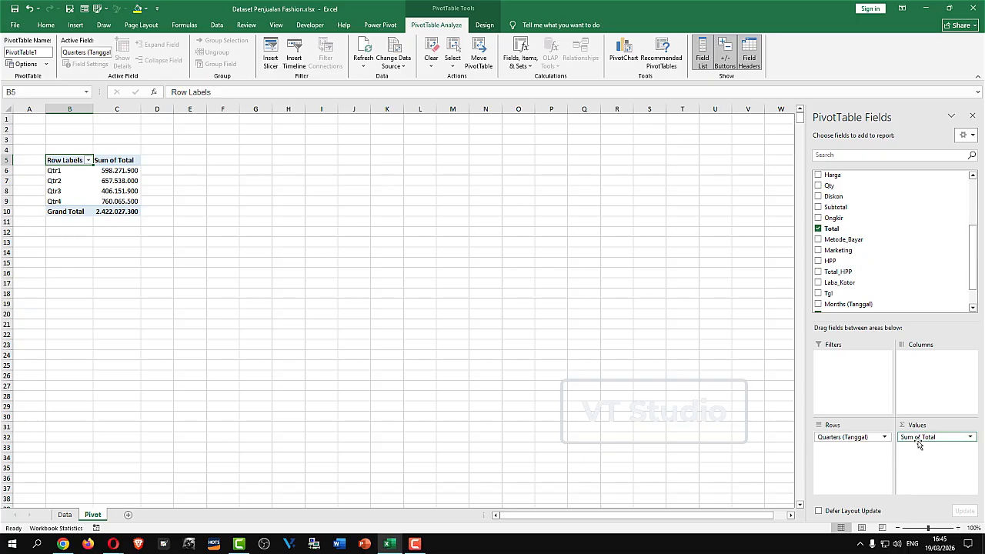
- Try Count and Average as the summary calculation for the Total values, and settle on Sum
{"action": "left_click", "coordinate": [971, 437]}
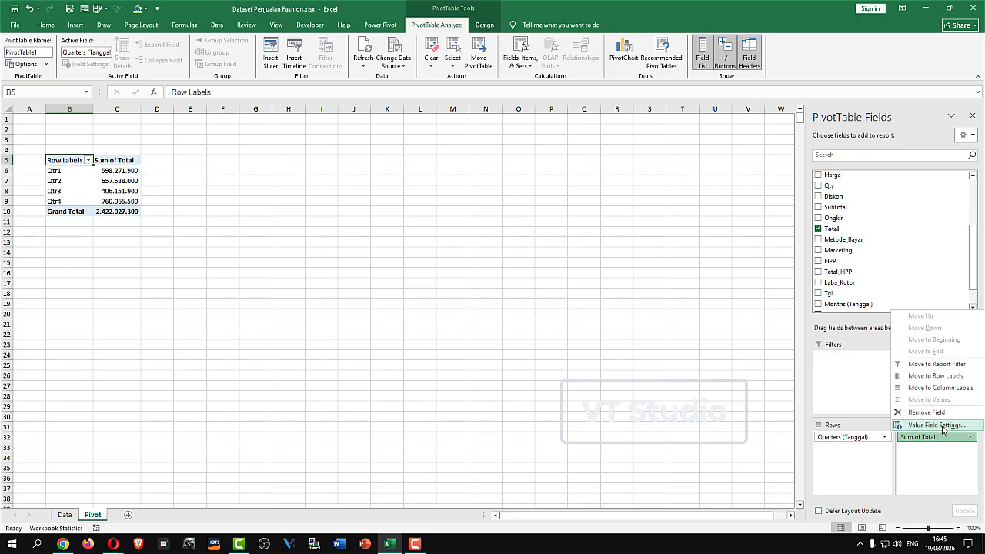
{"action": "left_click", "coordinate": [950, 429]}
{"action": "left_click", "coordinate": [281, 257]}
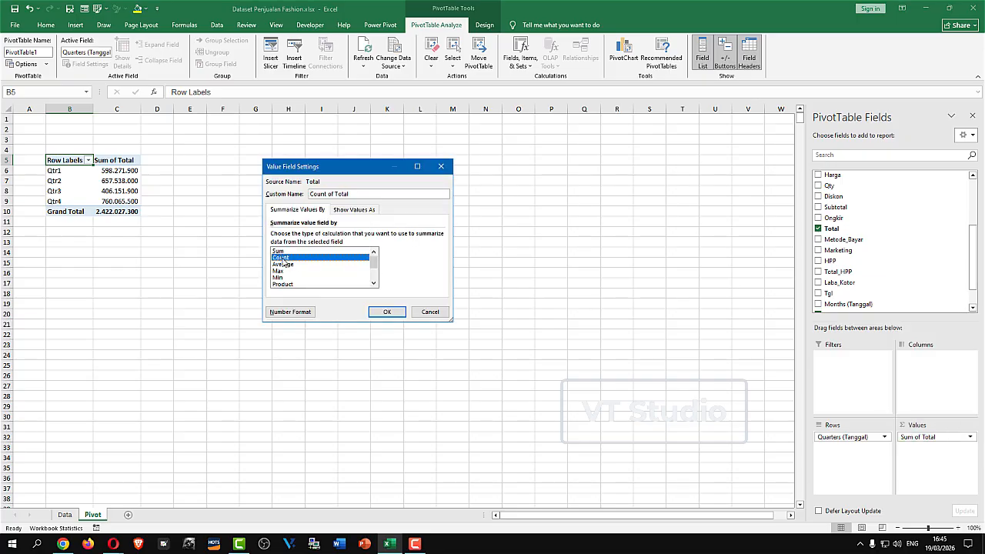
{"action": "left_click", "coordinate": [294, 265]}
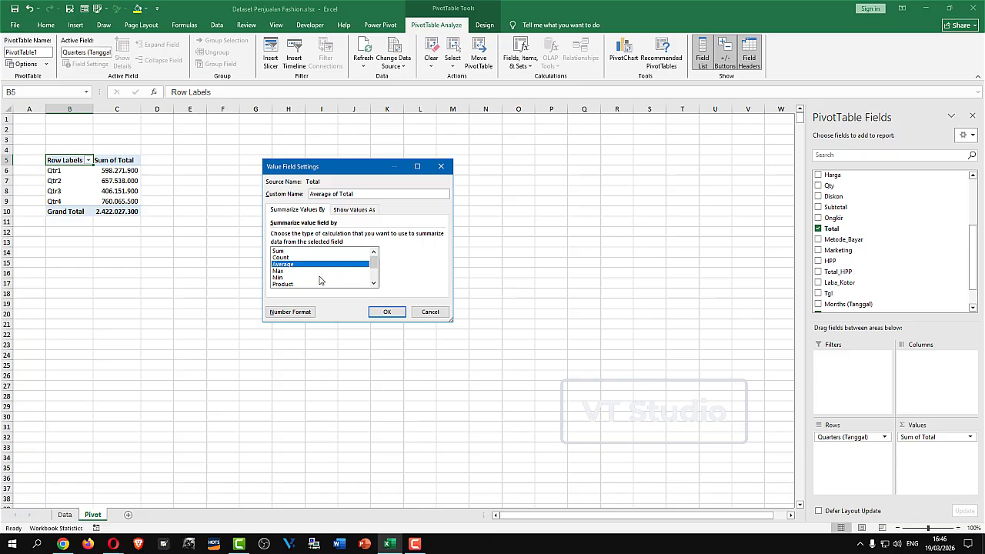
{"action": "left_click", "coordinate": [278, 251]}
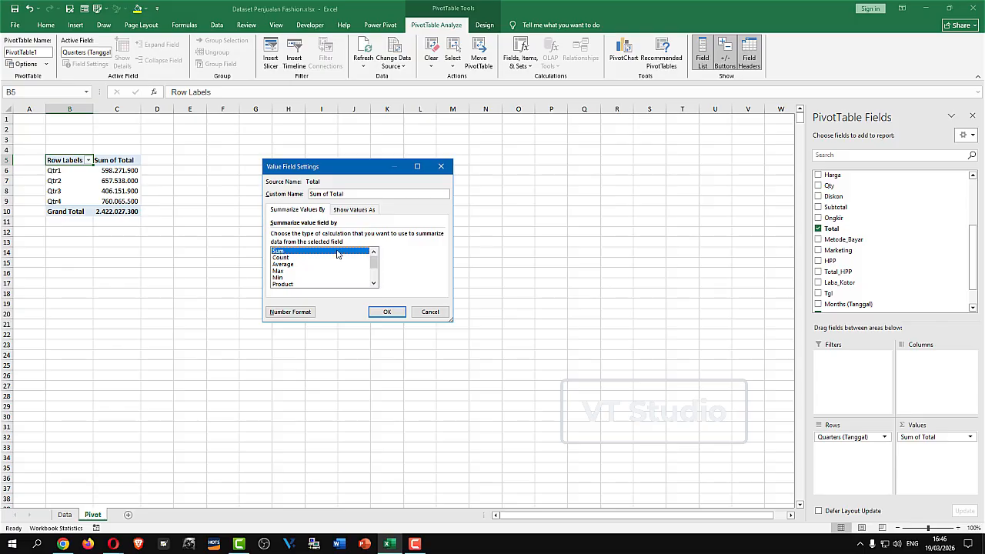
{"action": "left_click", "coordinate": [389, 311]}
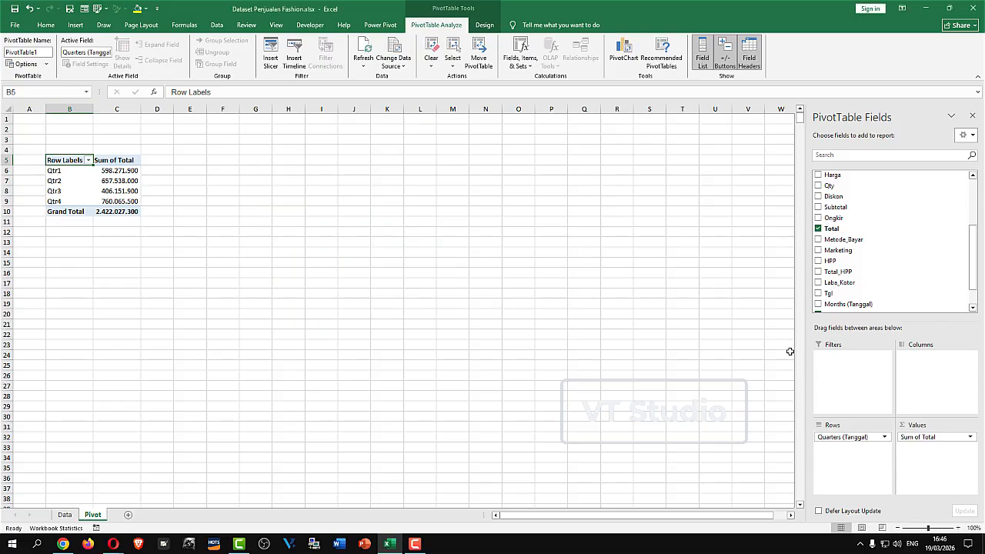
- Remove the Grand Total row from the quarterly PivotTable
{"action": "left_click", "coordinate": [77, 213]}
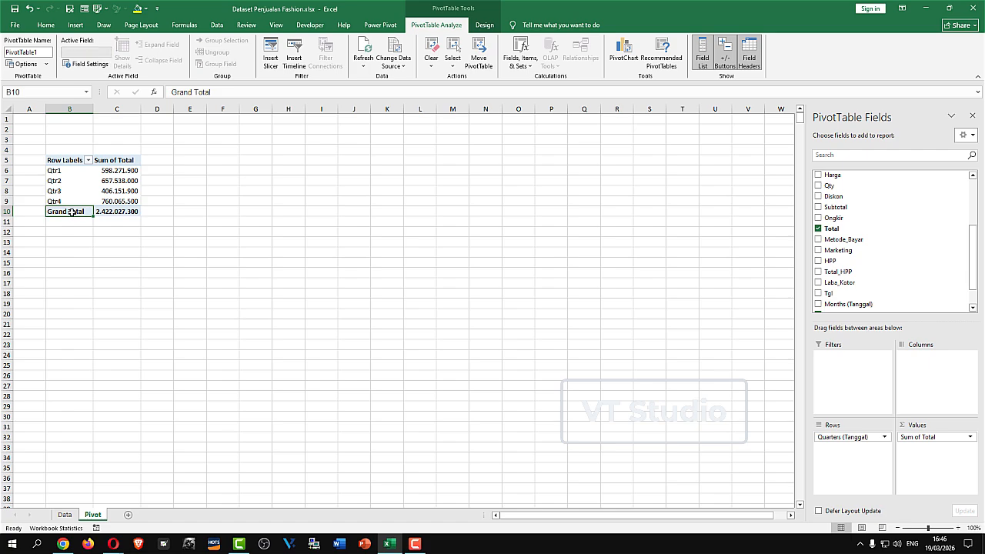
{"action": "right_click", "coordinate": [73, 216]}
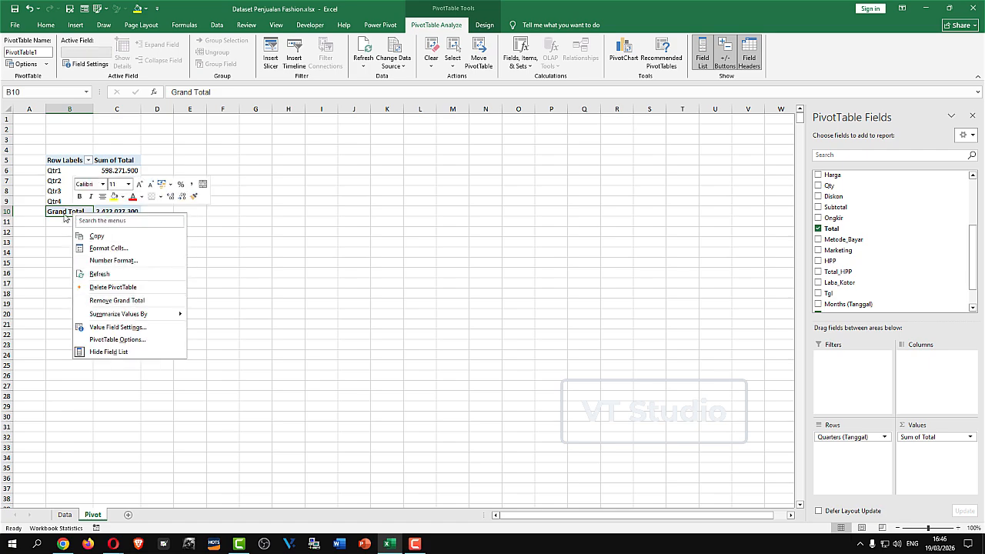
{"action": "left_click", "coordinate": [57, 211]}
{"action": "right_click", "coordinate": [58, 212]}
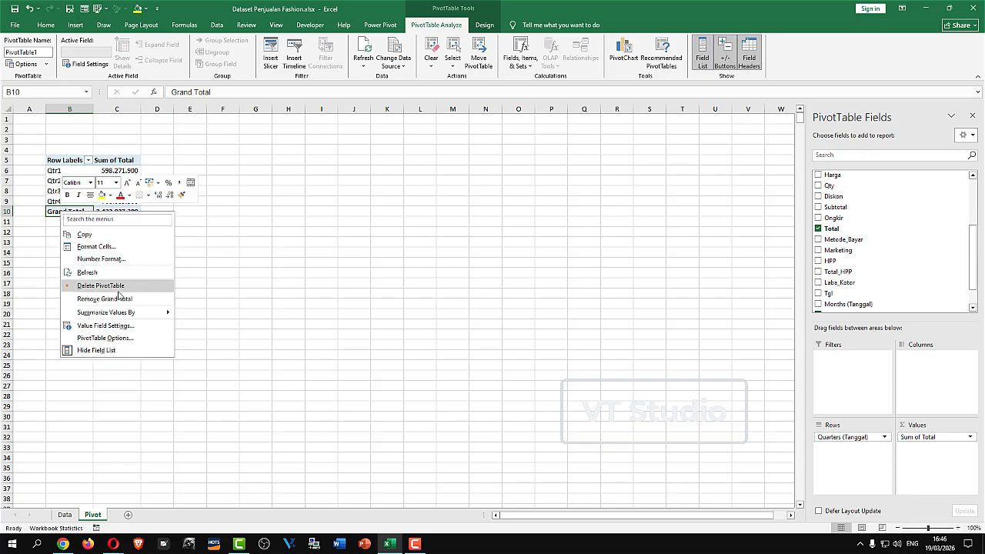
{"action": "left_click", "coordinate": [115, 299]}
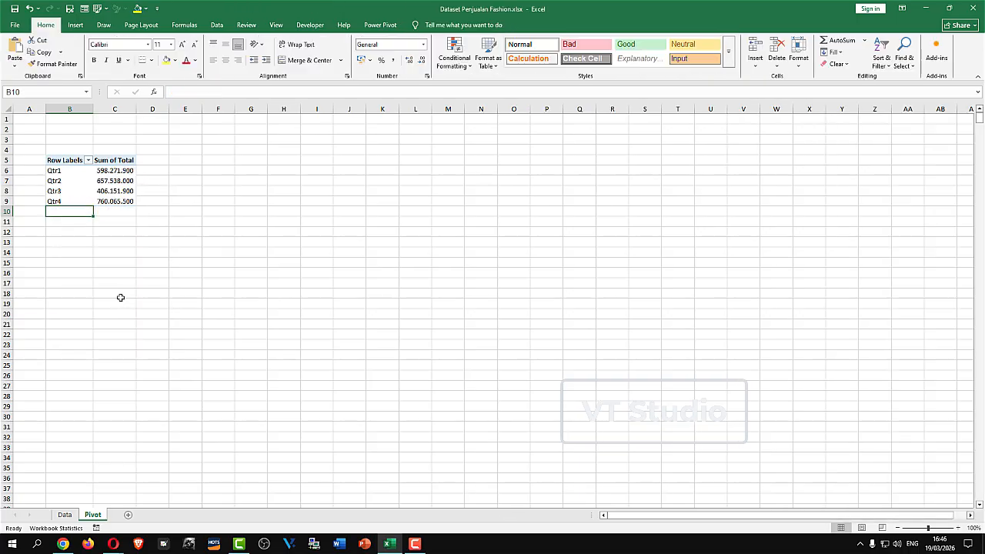
{"action": "left_click", "coordinate": [294, 233]}
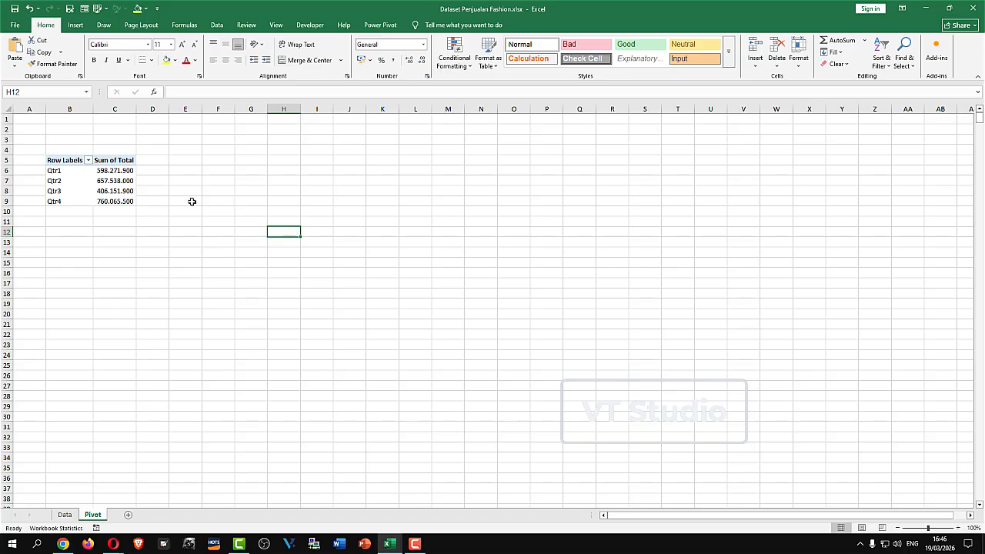
- Add Years (Tanggal) as a report filter of the quarterly PivotTable
{"action": "mouse_move", "coordinate": [111, 172]}
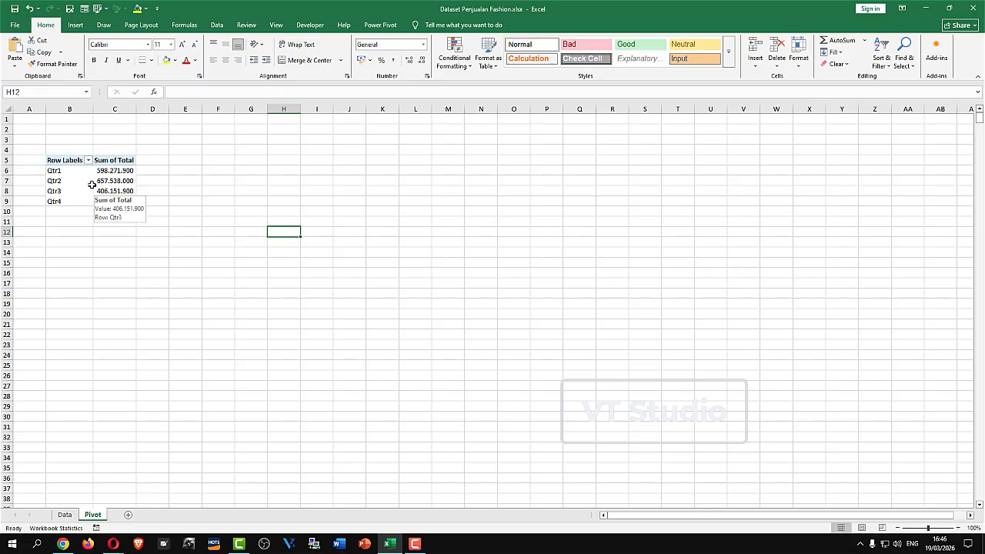
{"action": "left_click", "coordinate": [71, 173]}
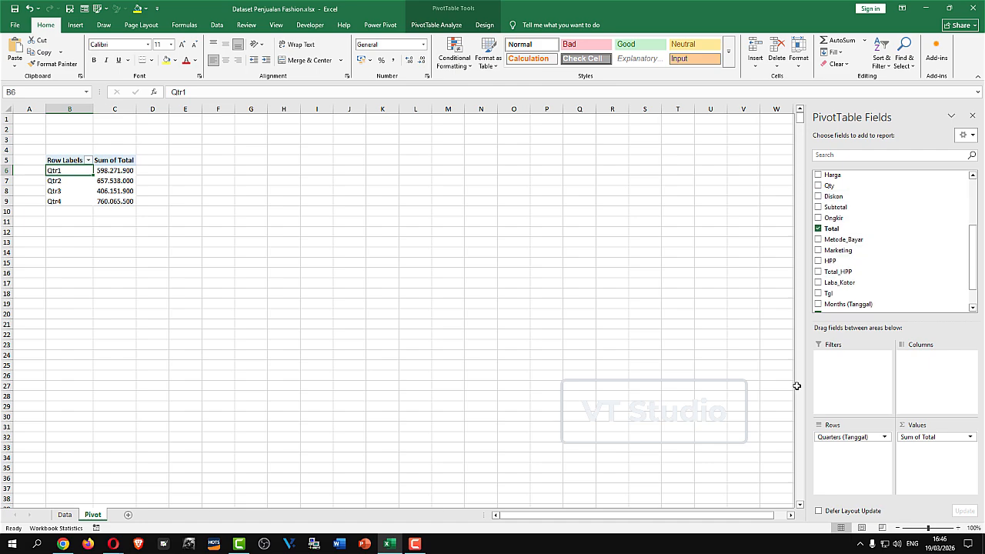
{"action": "scroll", "coordinate": [867, 283], "scroll_direction": "down", "scroll_amount": 1}
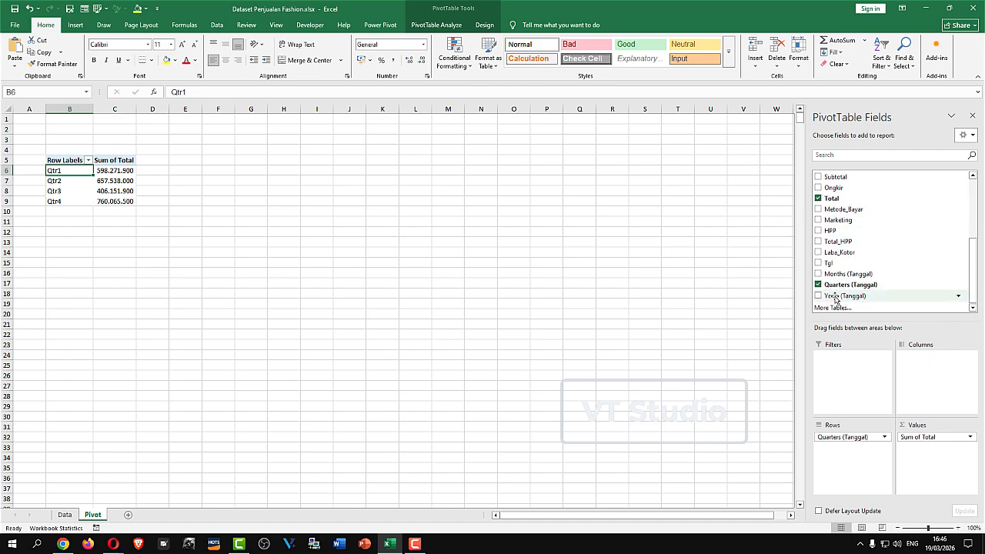
{"action": "left_click_drag", "start_coordinate": [855, 298], "coordinate": [853, 374]}
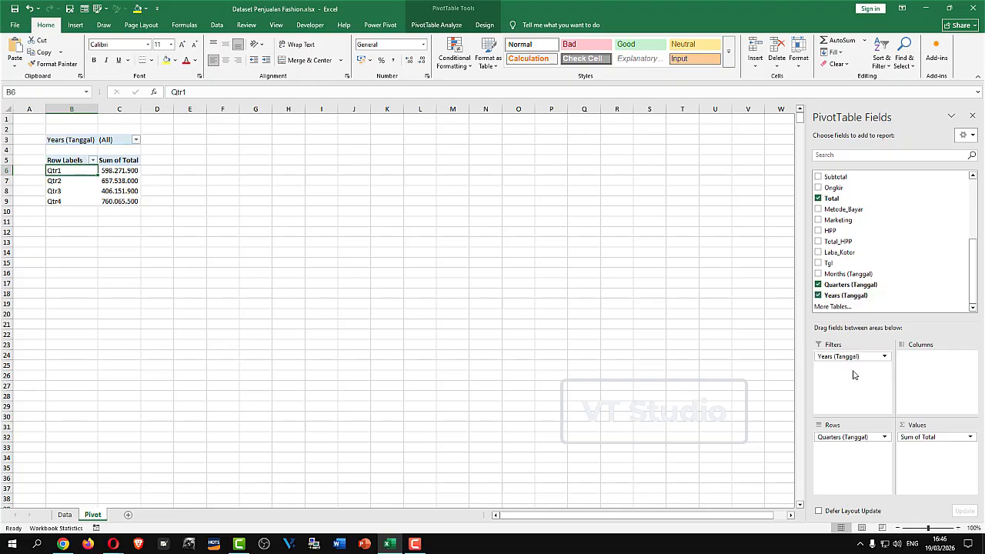
- Filter the quarterly PivotTable to the year 2022
{"action": "left_click", "coordinate": [134, 141]}
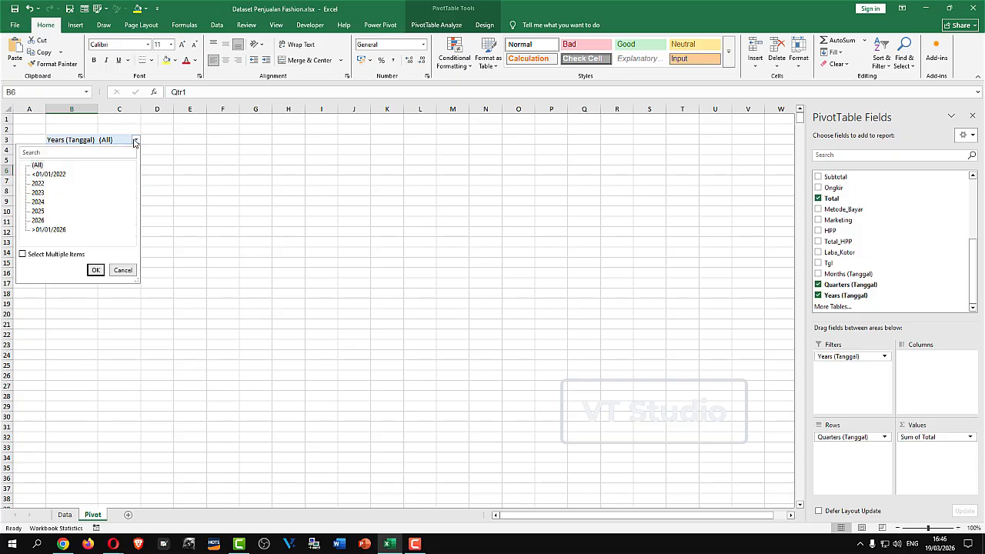
{"action": "left_click", "coordinate": [39, 186]}
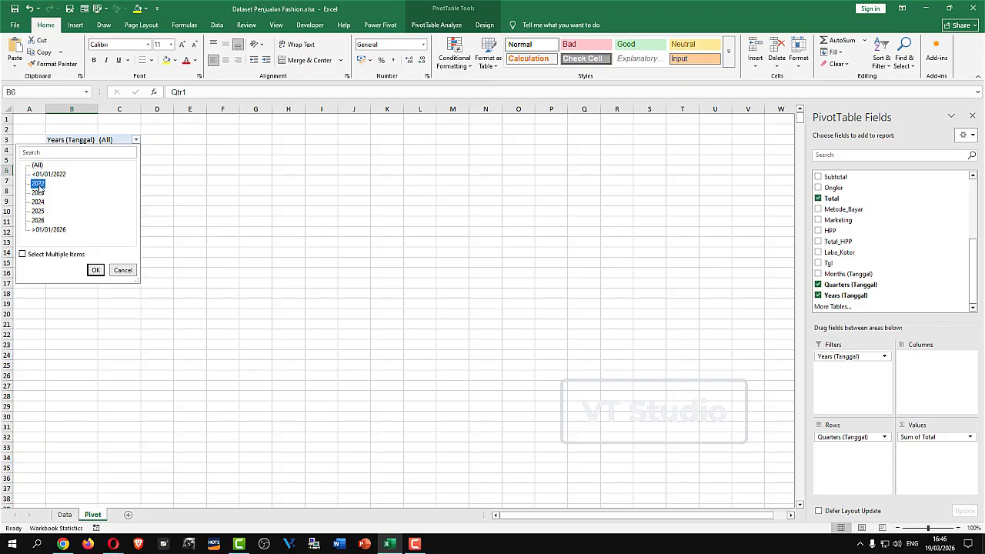
{"action": "left_click", "coordinate": [97, 270]}
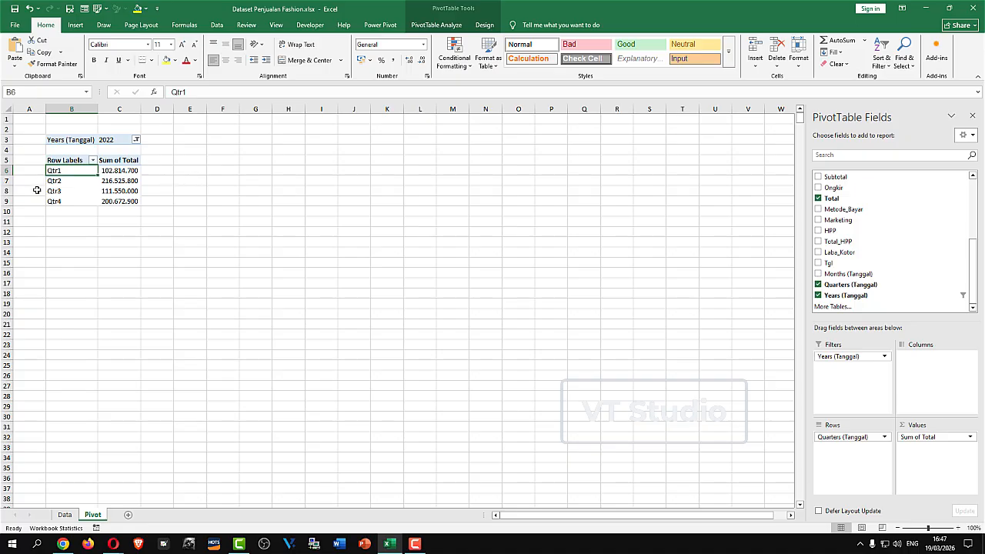
{"action": "left_click", "coordinate": [198, 163]}
{"action": "left_click", "coordinate": [187, 200]}
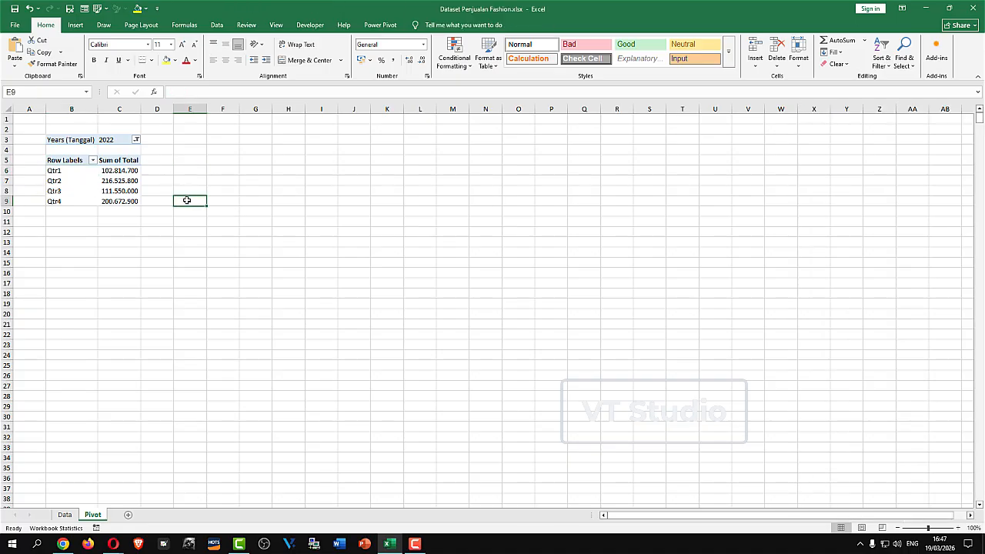
- Insert a 2-D clustered column PivotChart from the quarterly totals for Qtr1 to Qtr4
{"action": "left_click_drag", "start_coordinate": [67, 171], "coordinate": [119, 200]}
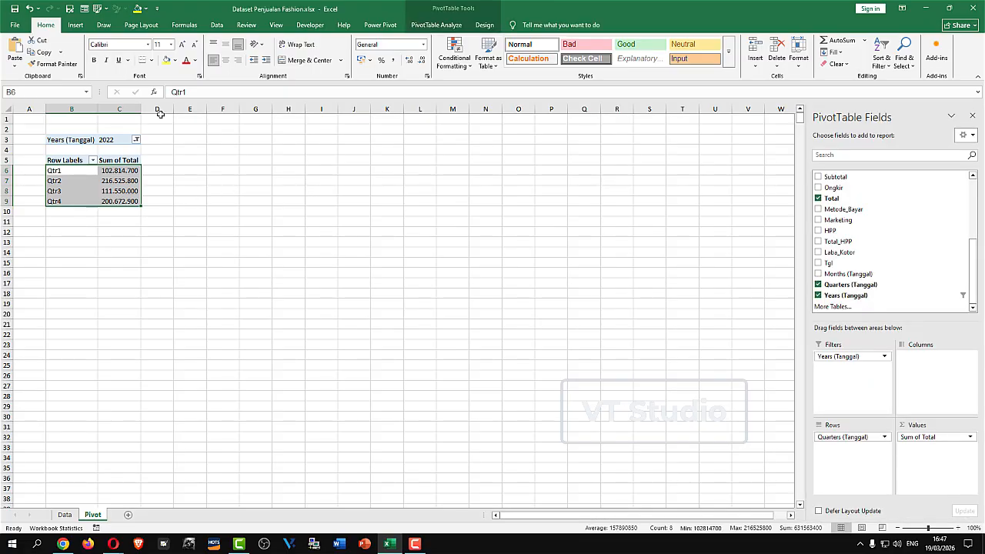
{"action": "left_click", "coordinate": [76, 26]}
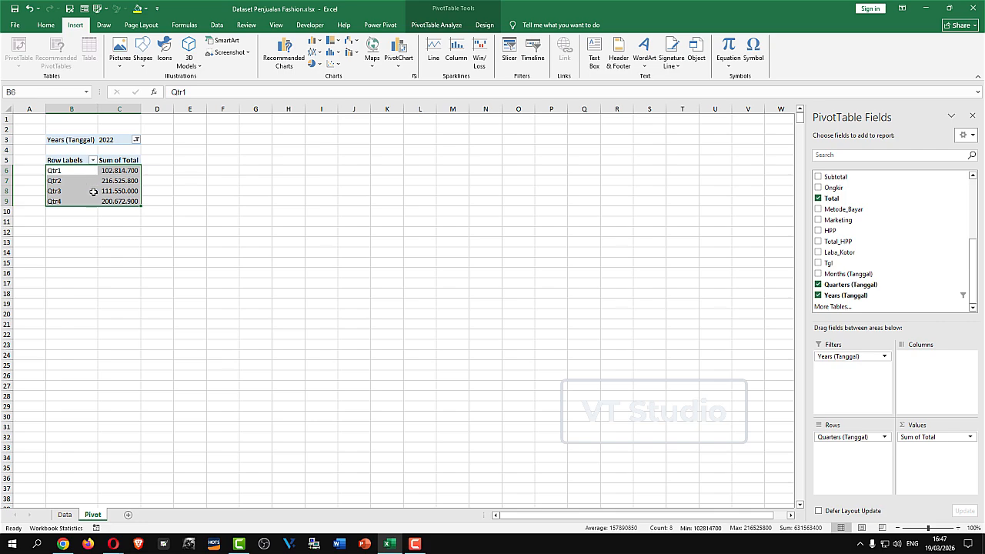
{"action": "left_click", "coordinate": [320, 41]}
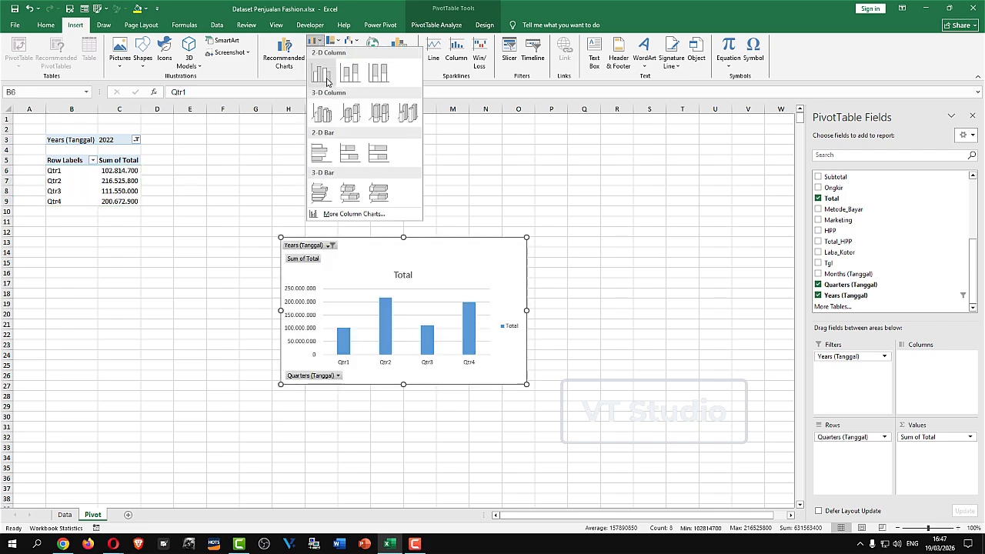
{"action": "left_click", "coordinate": [322, 73]}
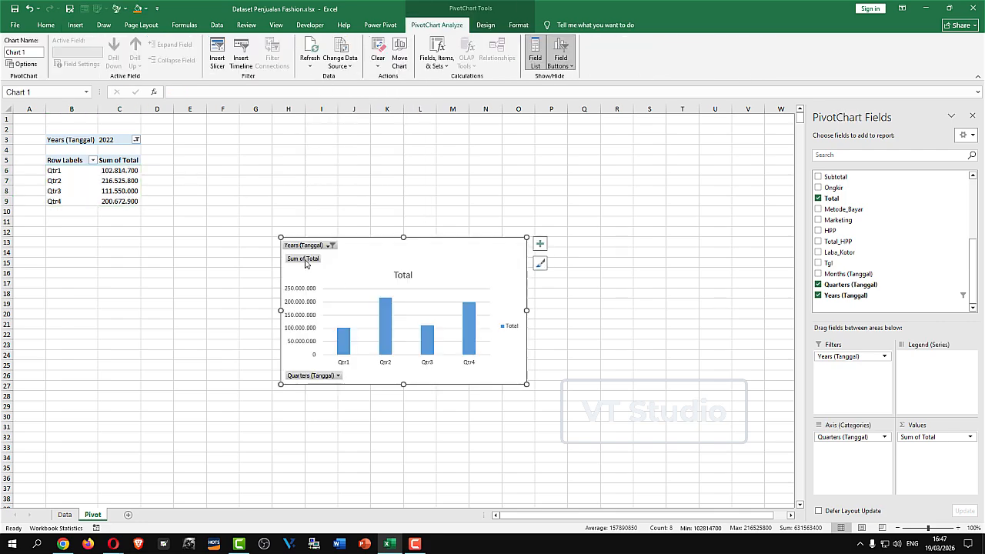
- Remove all field buttons and the legend from the quarterly chart, and place it beside the PivotTable around columns F to L
{"action": "right_click", "coordinate": [306, 263]}
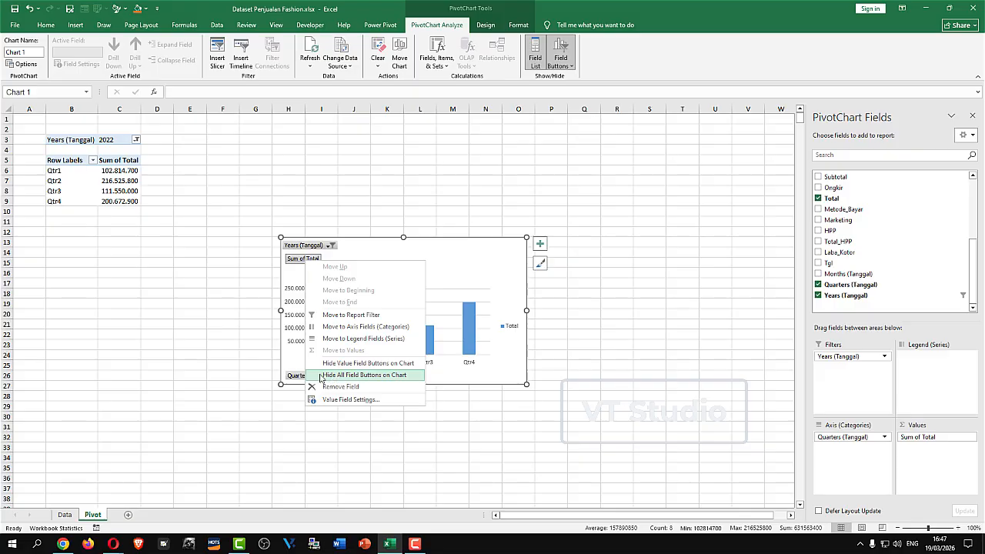
{"action": "left_click", "coordinate": [343, 378]}
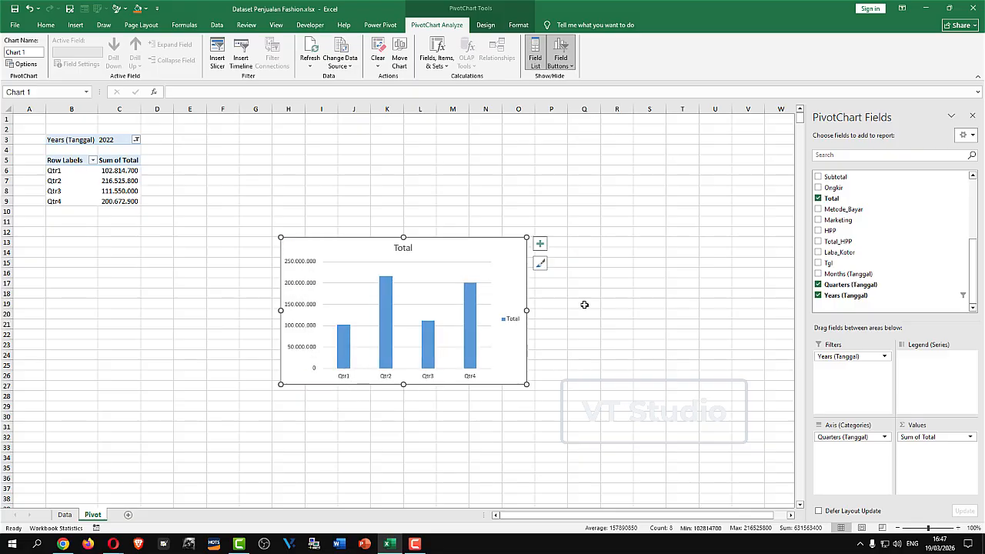
{"action": "left_click", "coordinate": [508, 319]}
{"action": "key", "text": "Delete"}
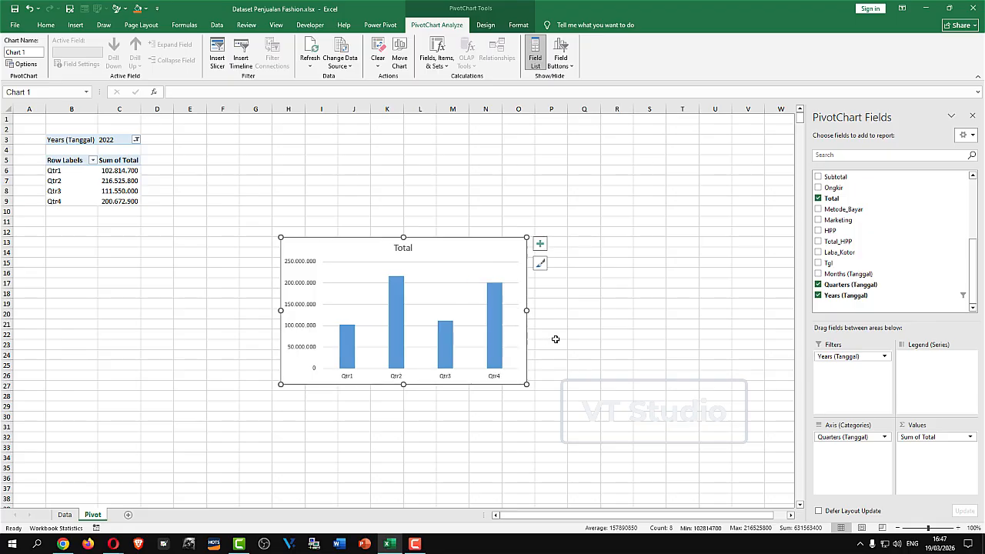
{"action": "mouse_move", "coordinate": [448, 238]}
{"action": "left_mouse_down"}
{"action": "mouse_move", "coordinate": [424, 175]}
{"action": "mouse_move", "coordinate": [433, 192]}
{"action": "mouse_move", "coordinate": [351, 161]}
{"action": "mouse_move", "coordinate": [362, 156]}
{"action": "left_mouse_up"}
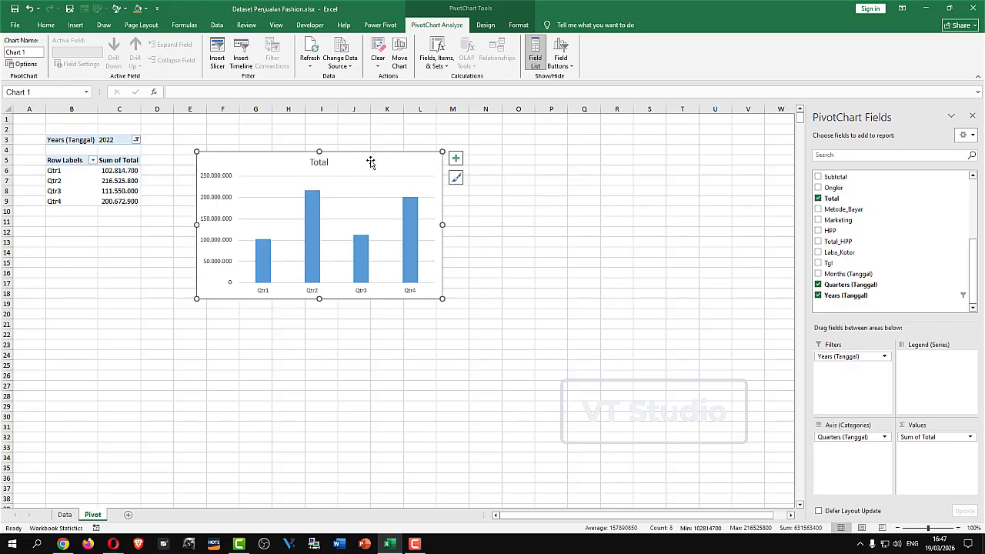
{"action": "left_click", "coordinate": [396, 141]}
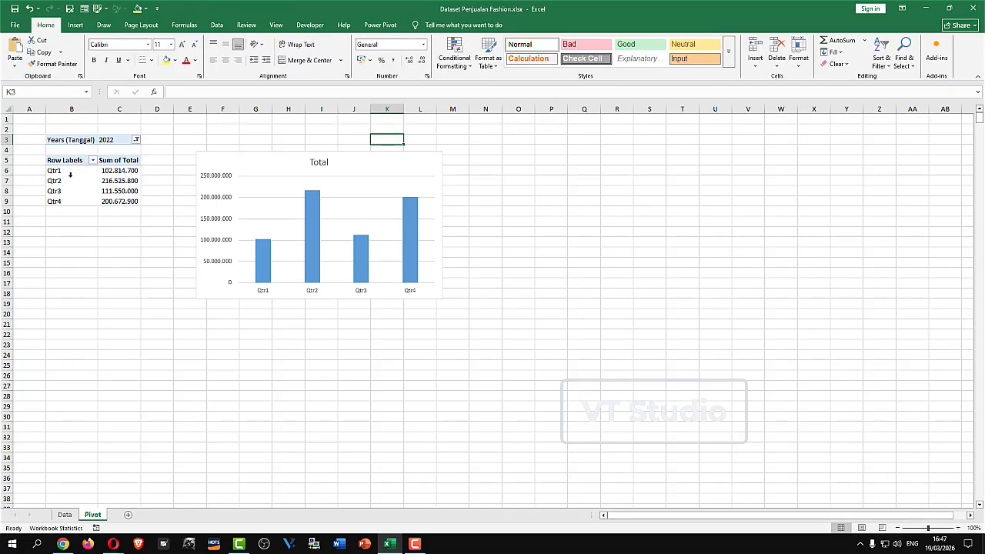
- Insert a Years (Tanggal) slicer for the quarterly PivotTable
{"action": "left_click", "coordinate": [70, 175]}
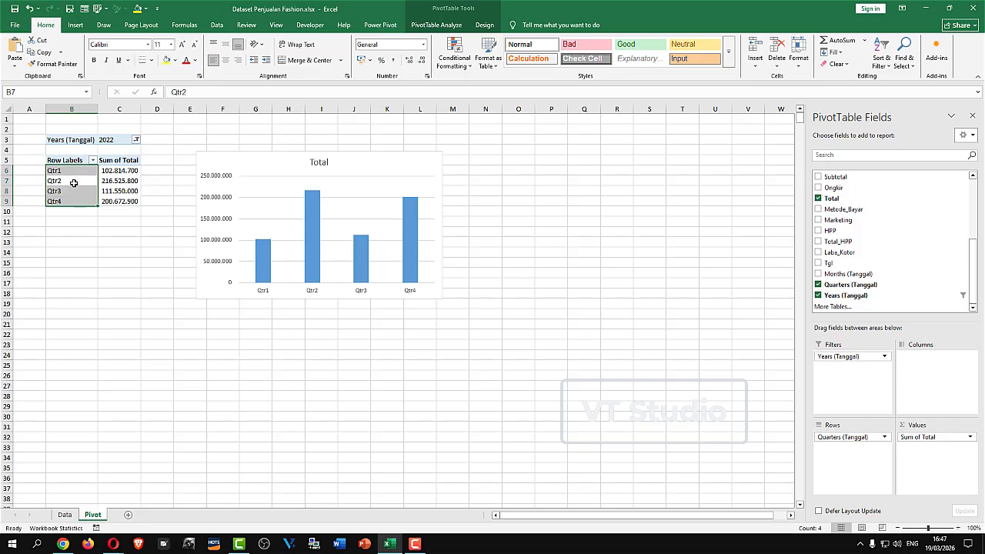
{"action": "left_click", "coordinate": [74, 182]}
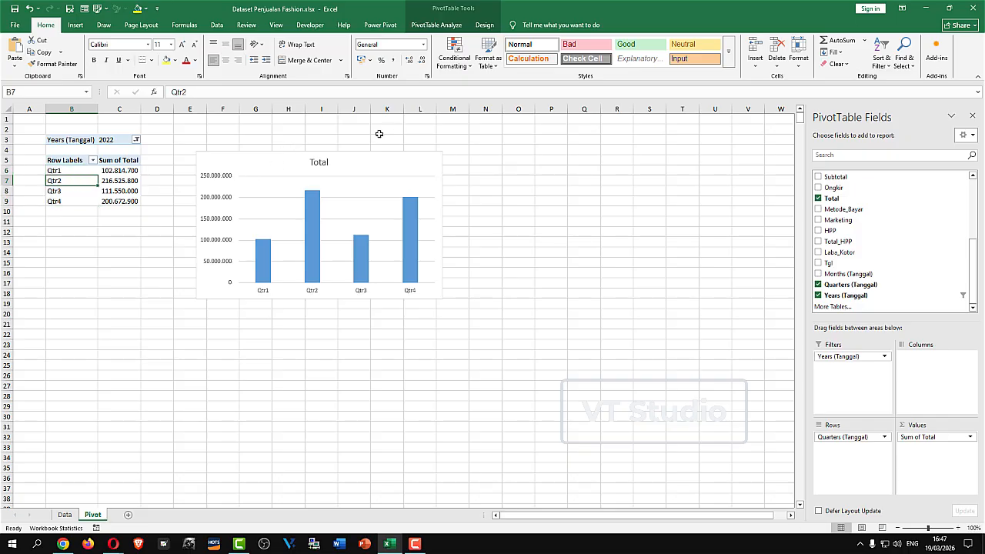
{"action": "left_click", "coordinate": [75, 25]}
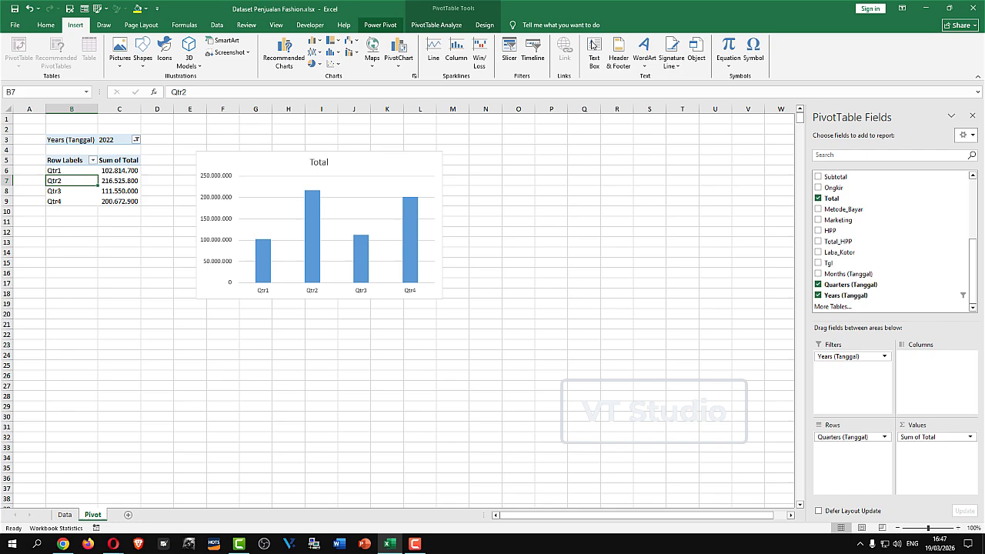
{"action": "left_click", "coordinate": [510, 55]}
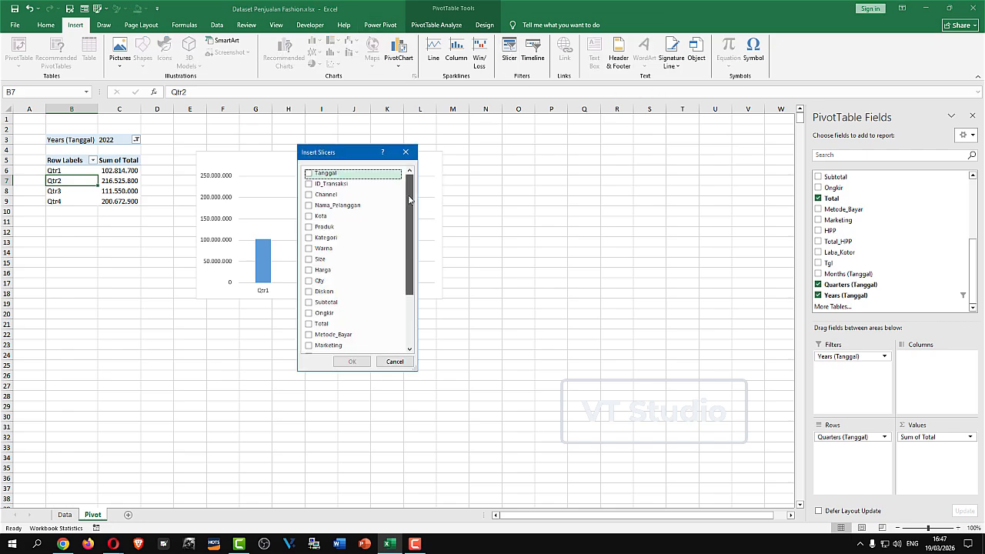
{"action": "scroll", "coordinate": [403, 201], "scroll_direction": "down", "scroll_amount": 3}
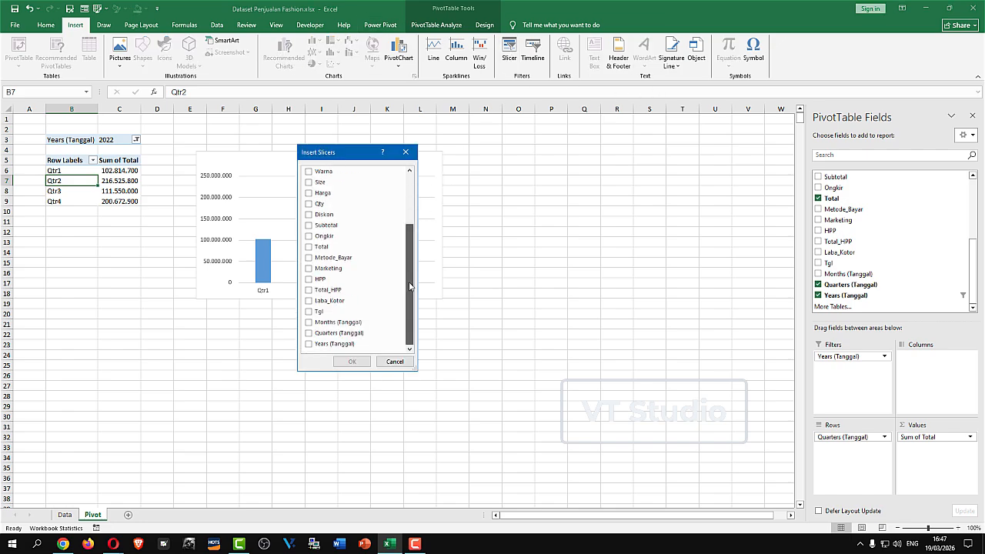
{"action": "left_click", "coordinate": [309, 345]}
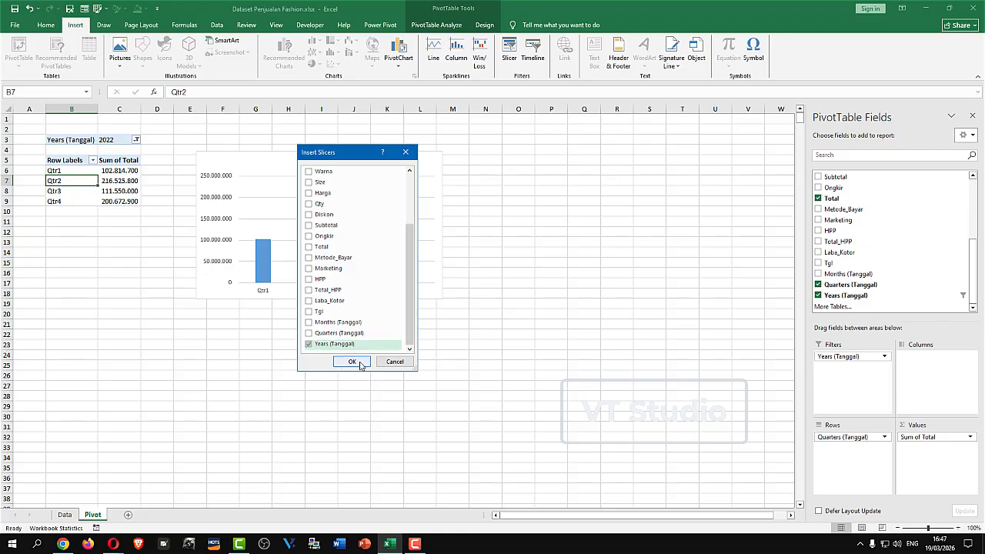
{"action": "left_click", "coordinate": [356, 363]}
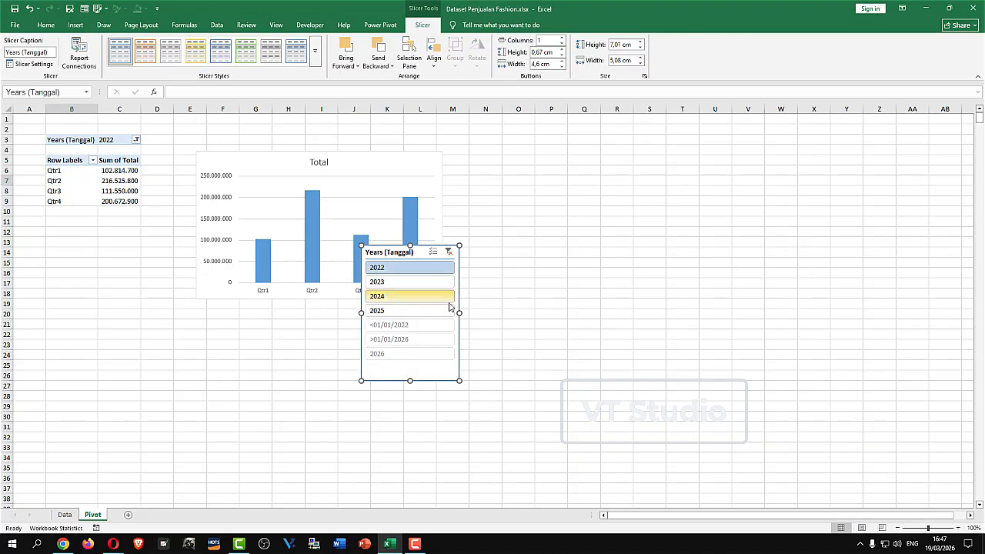
- Set the Years (Tanggal) slicer to hide items with no data
{"action": "right_click", "coordinate": [390, 254]}
{"action": "left_click", "coordinate": [428, 483]}
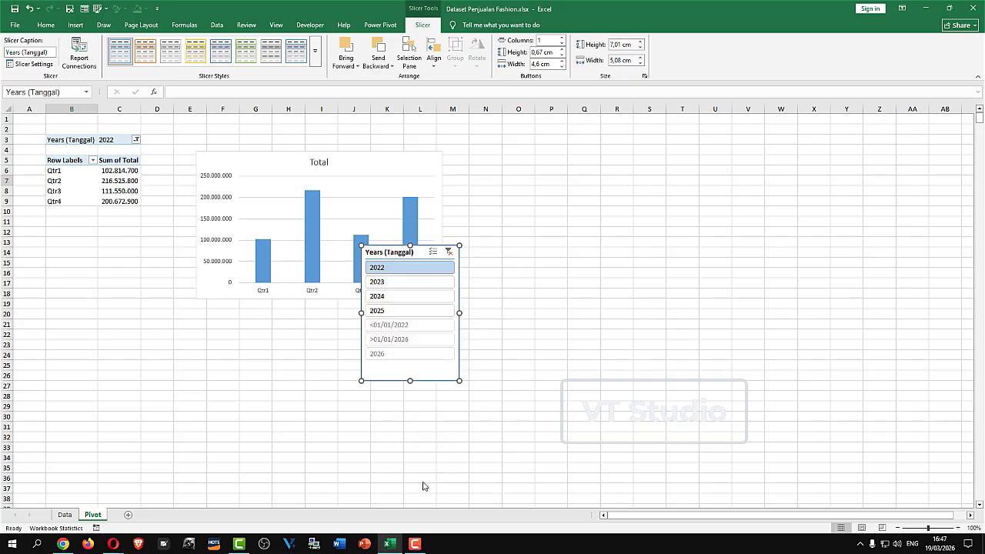
{"action": "left_click_drag", "start_coordinate": [419, 387], "coordinate": [236, 199]}
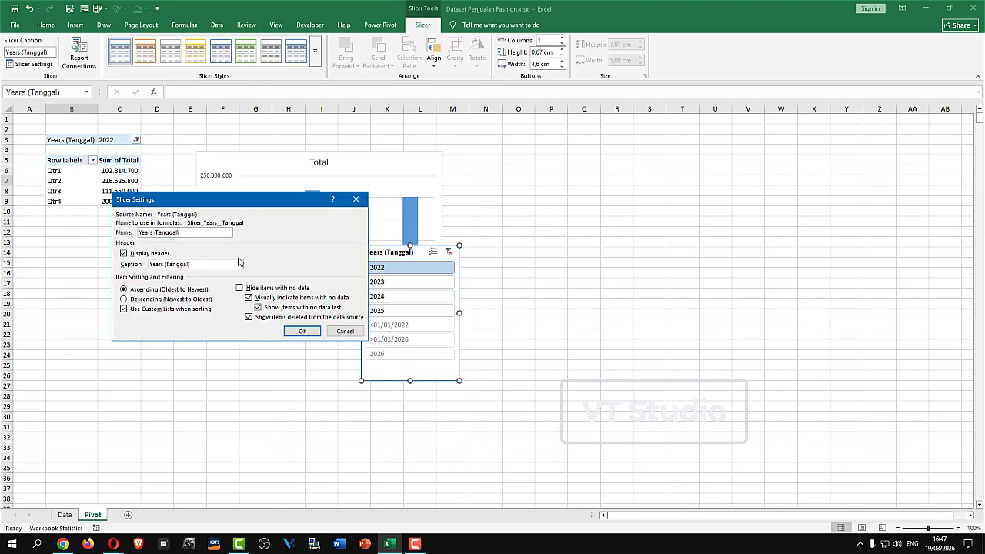
{"action": "left_click", "coordinate": [256, 290]}
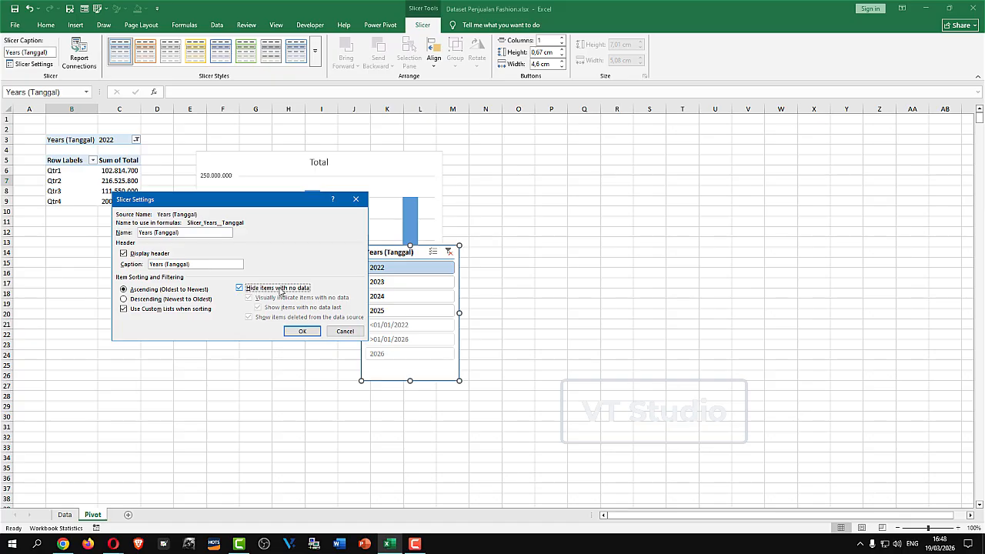
{"action": "left_click", "coordinate": [301, 331]}
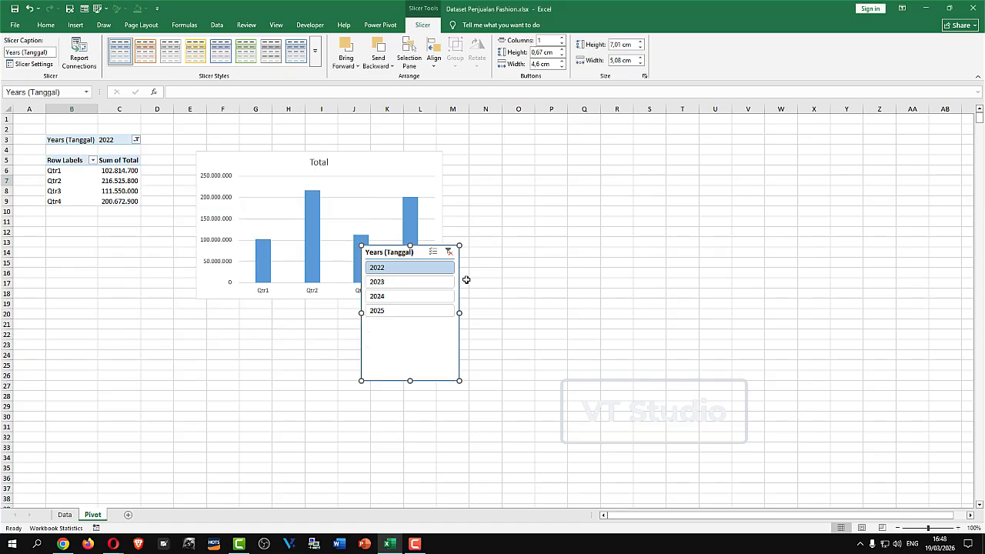
- Arrange the Years slicer in 4 columns and resize it to about 8.07 cm wide by 2.04 cm high
{"action": "left_click_drag", "start_coordinate": [411, 381], "coordinate": [410, 324]}
{"action": "left_click", "coordinate": [562, 37]}
{"action": "left_click", "coordinate": [562, 37]}
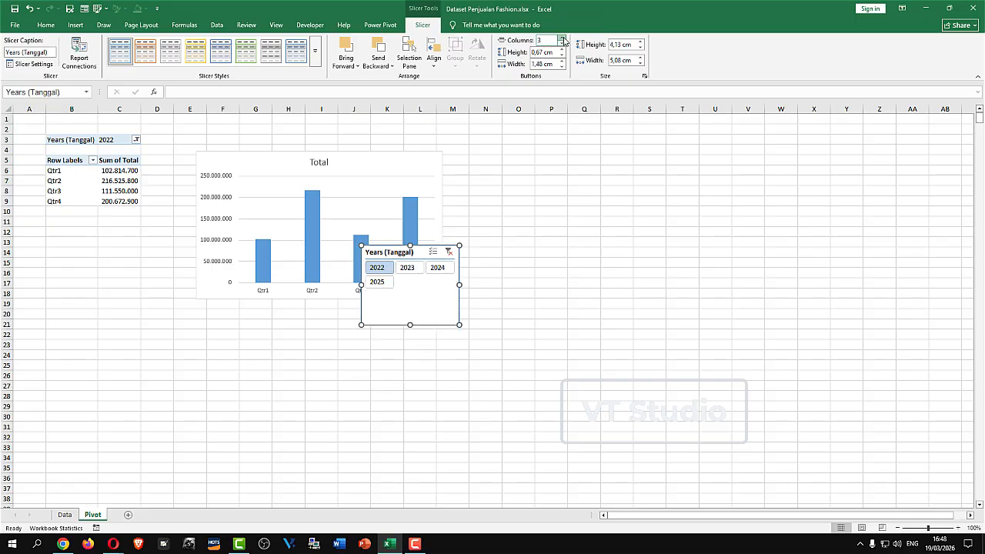
{"action": "left_click", "coordinate": [561, 37]}
{"action": "left_click_drag", "start_coordinate": [460, 285], "coordinate": [517, 278]}
{"action": "left_click_drag", "start_coordinate": [437, 325], "coordinate": [439, 283]}
- Place the Years slicer above the quarterly chart and move the chart slightly down to clear it
{"action": "left_click_drag", "start_coordinate": [426, 239], "coordinate": [327, 132]}
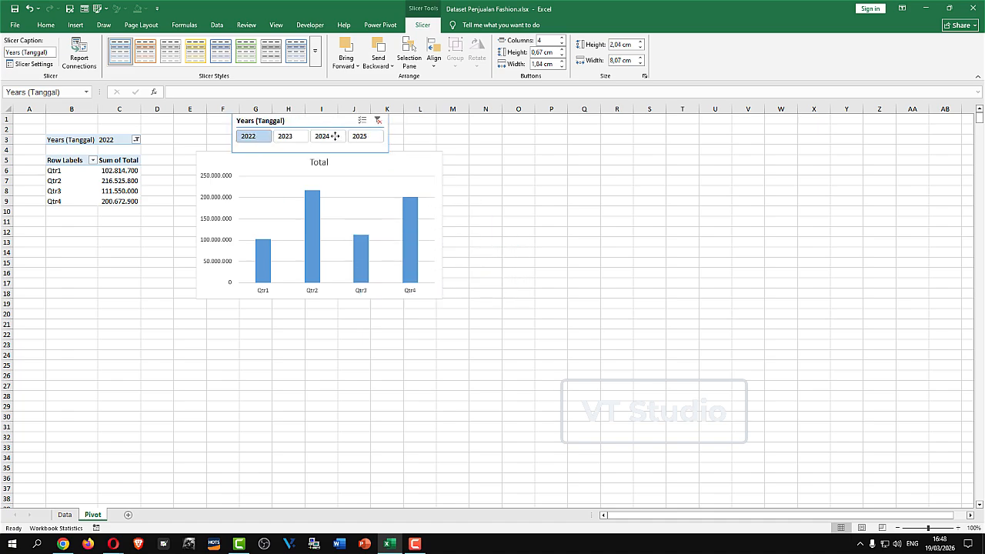
{"action": "left_click", "coordinate": [359, 166]}
{"action": "left_click_drag", "start_coordinate": [359, 167], "coordinate": [362, 177]}
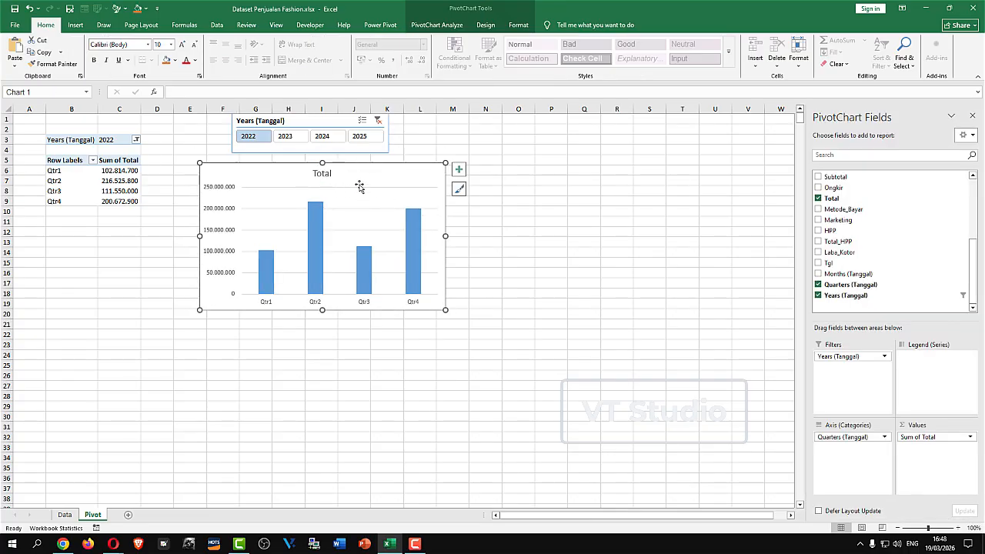
- Try the slicer on 2023 and on 2023 with 2024, clear its filter, and centre the slicer above the chart
{"action": "left_click", "coordinate": [327, 124]}
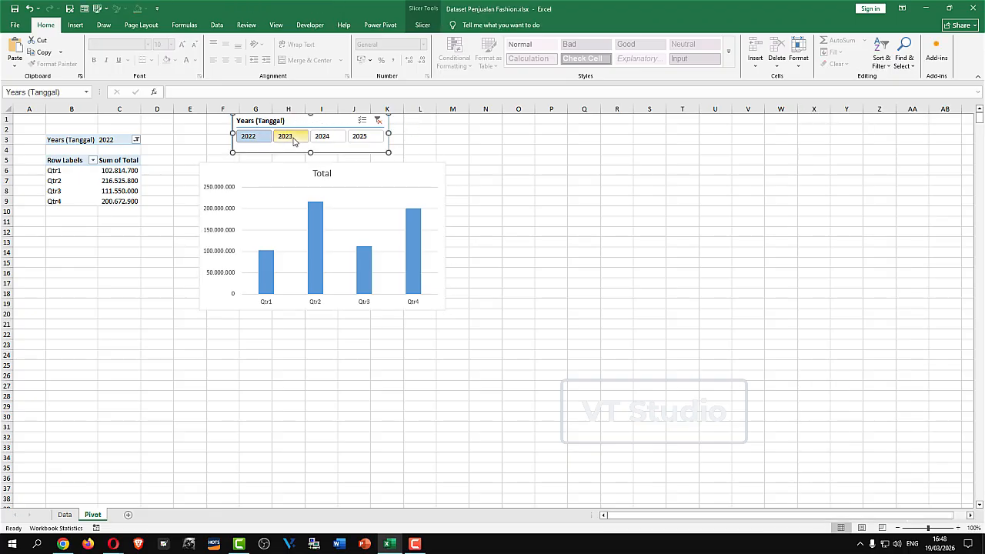
{"action": "left_click", "coordinate": [292, 141]}
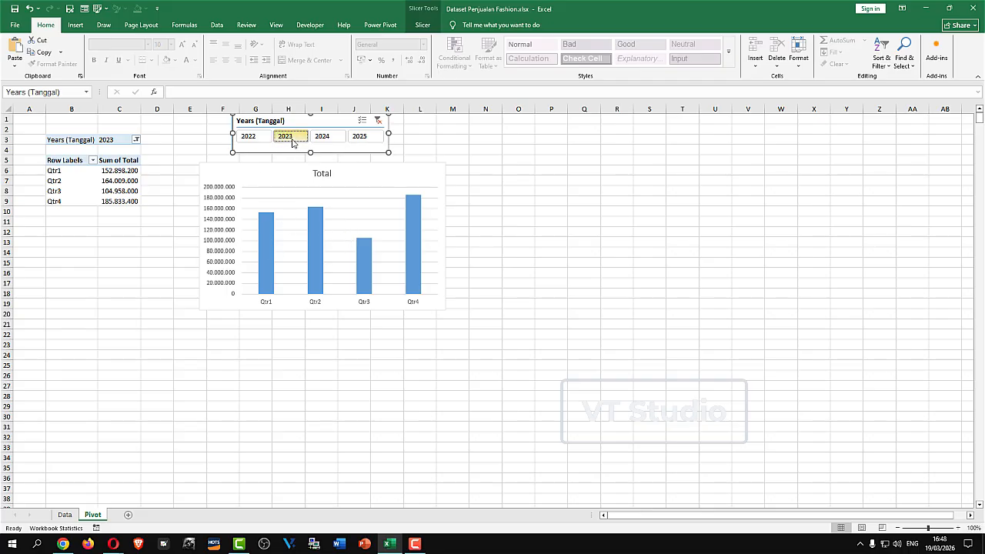
{"action": "left_click", "coordinate": [321, 141], "text": "ctrl"}
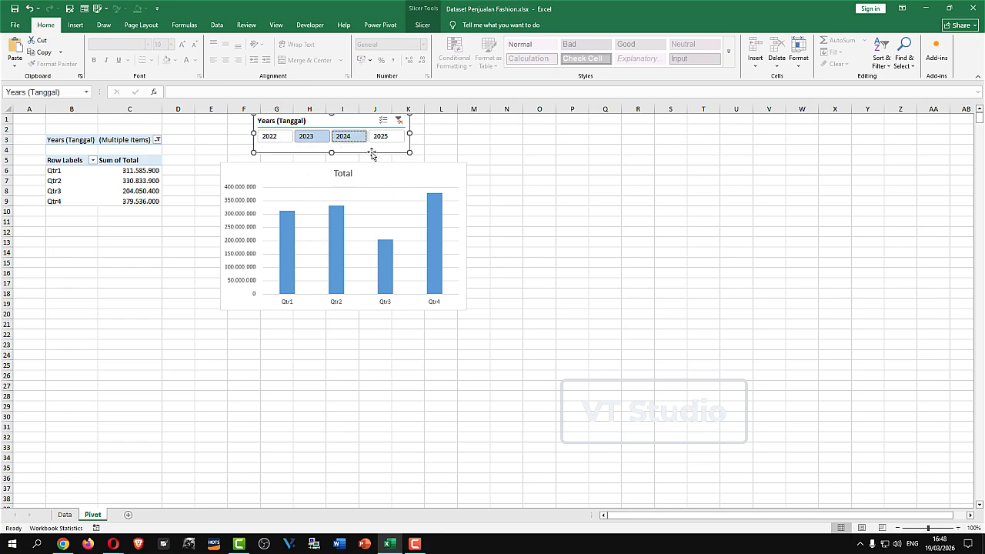
{"action": "left_click", "coordinate": [399, 122]}
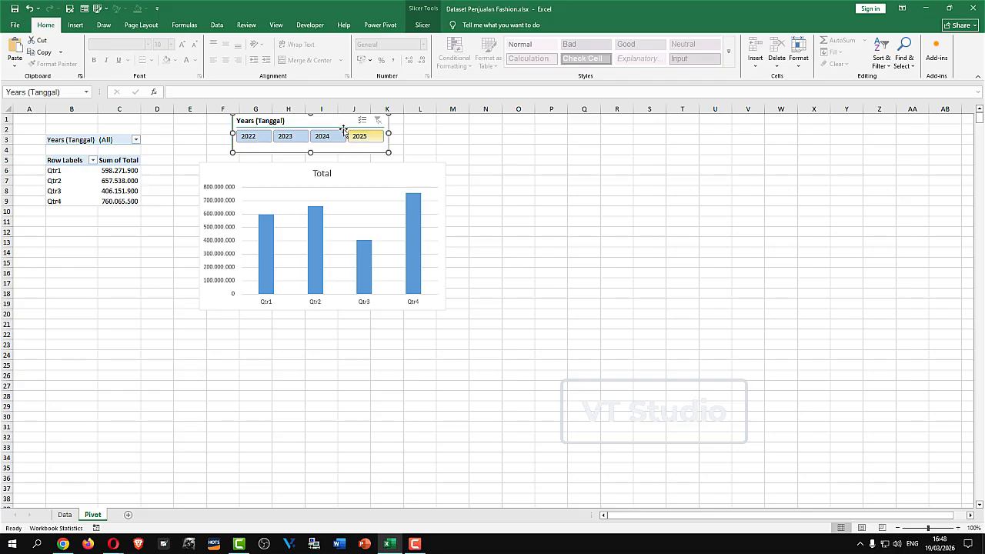
{"action": "left_click_drag", "start_coordinate": [330, 124], "coordinate": [339, 129]}
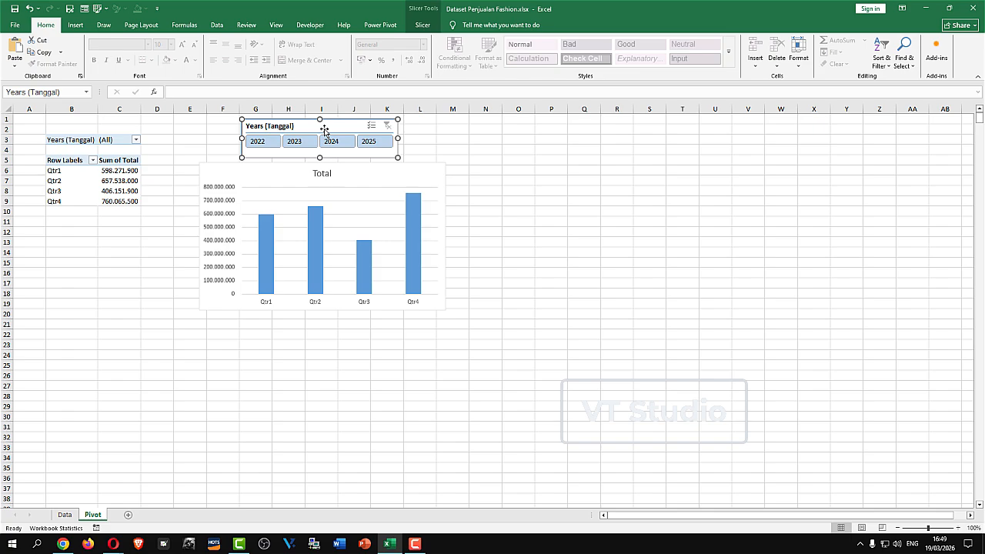
- Review the columns of the sales table on the Data sheet and return to the Pivot sheet
{"action": "left_click", "coordinate": [65, 514]}
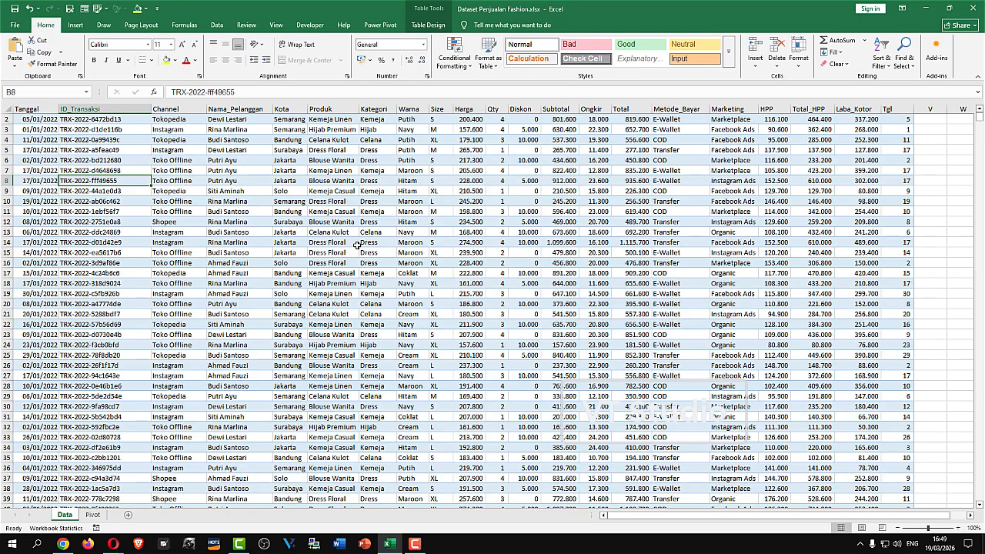
{"action": "left_click", "coordinate": [348, 180]}
{"action": "scroll", "coordinate": [321, 218], "scroll_direction": "up", "scroll_amount": 1}
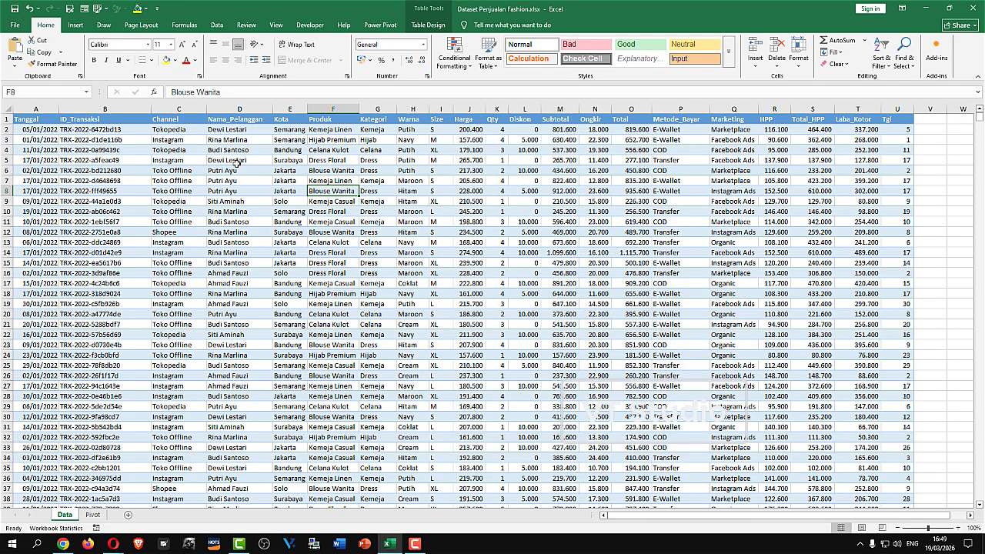
{"action": "left_click", "coordinate": [412, 150]}
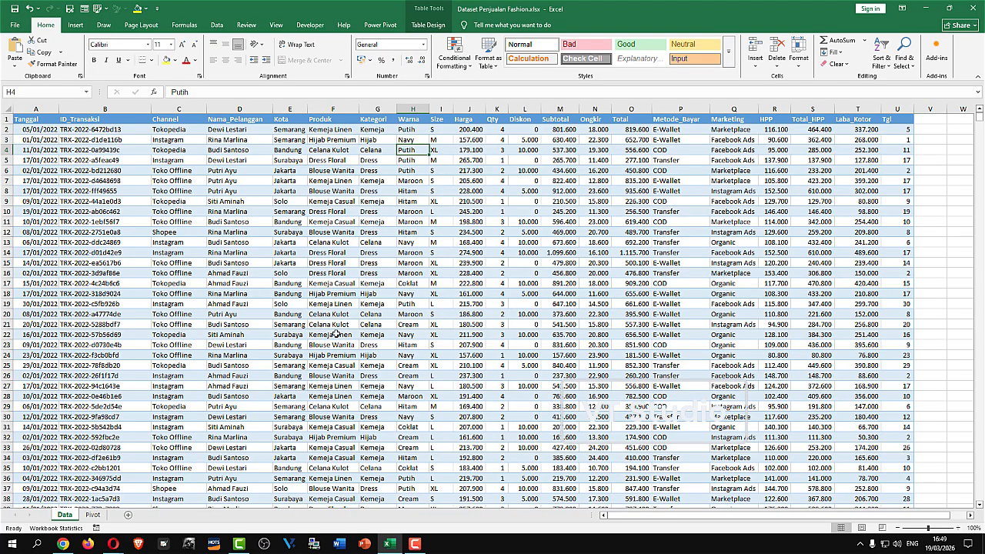
{"action": "left_click", "coordinate": [94, 517]}
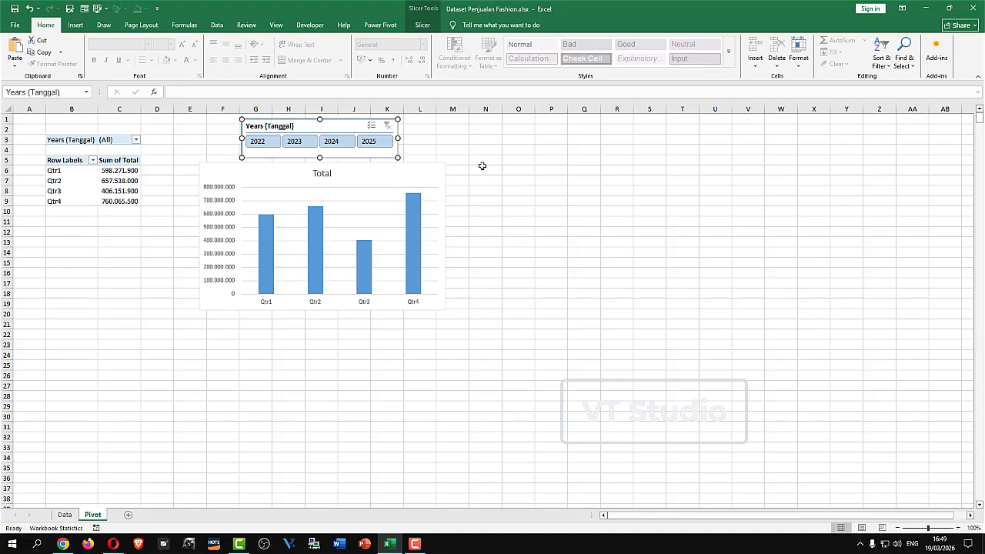